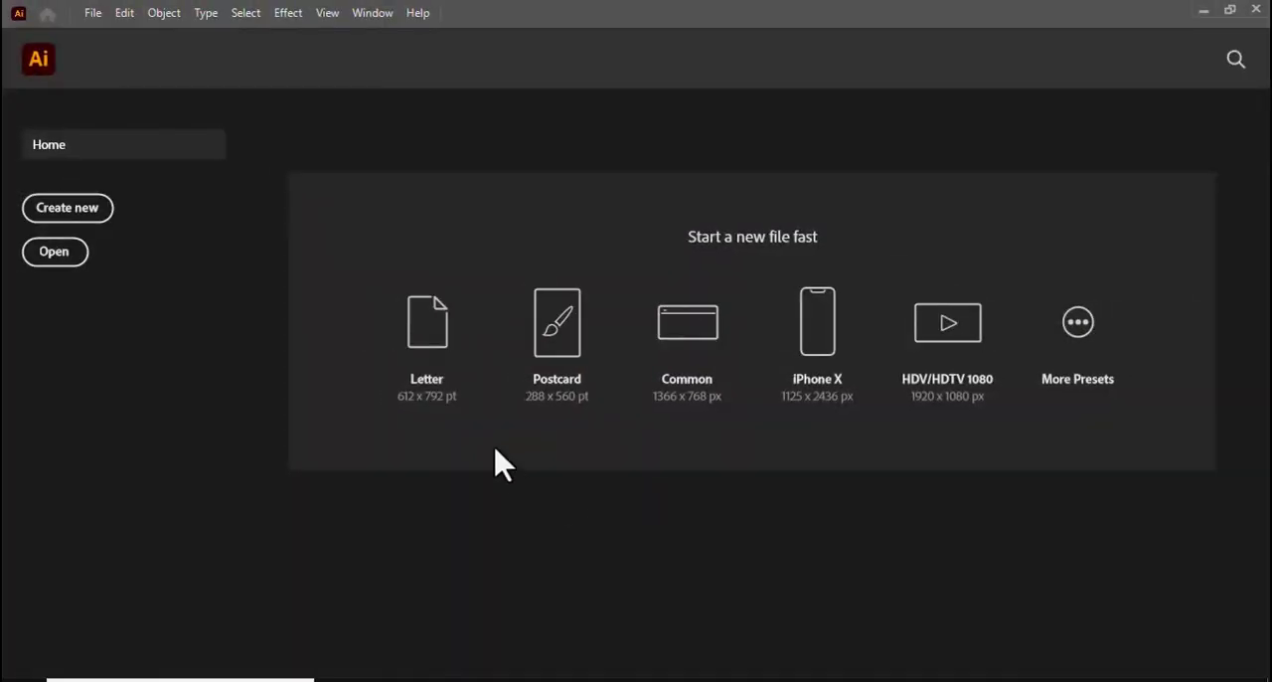
Create a new one-artboard A4 document in landscape orientation with CMYK colour mode
{"action": "left_click", "coordinate": [68, 210]}
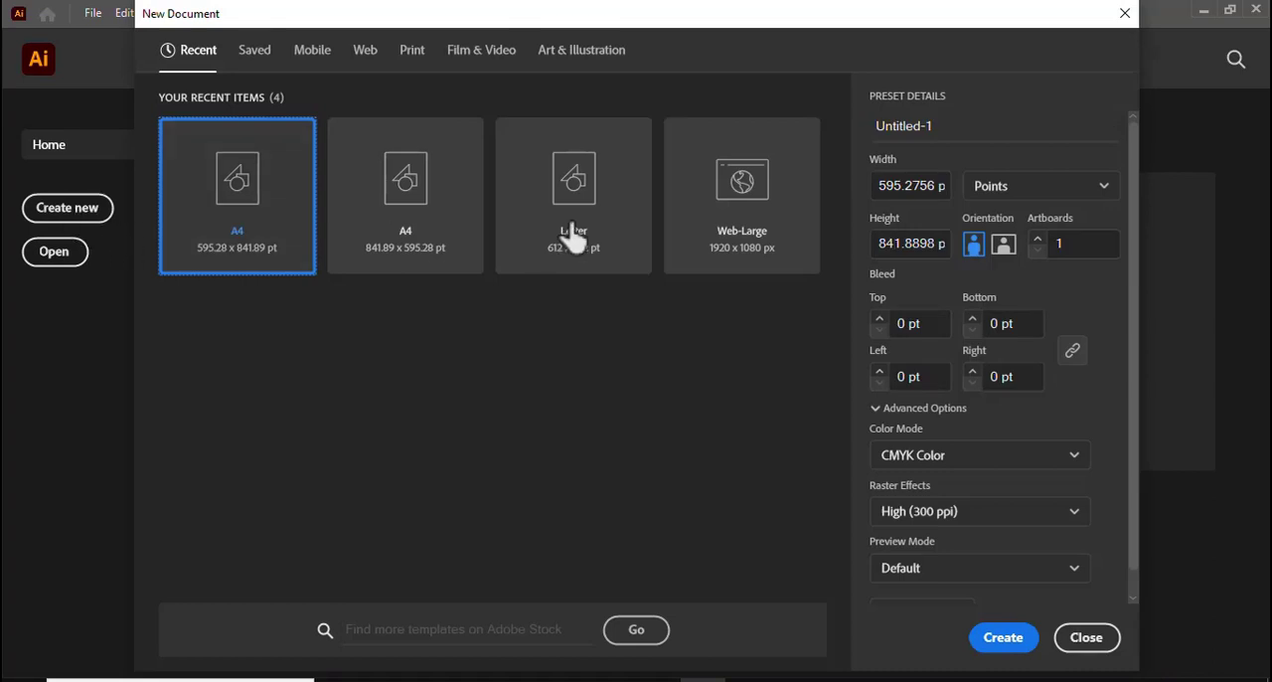
{"action": "left_click", "coordinate": [1004, 246]}
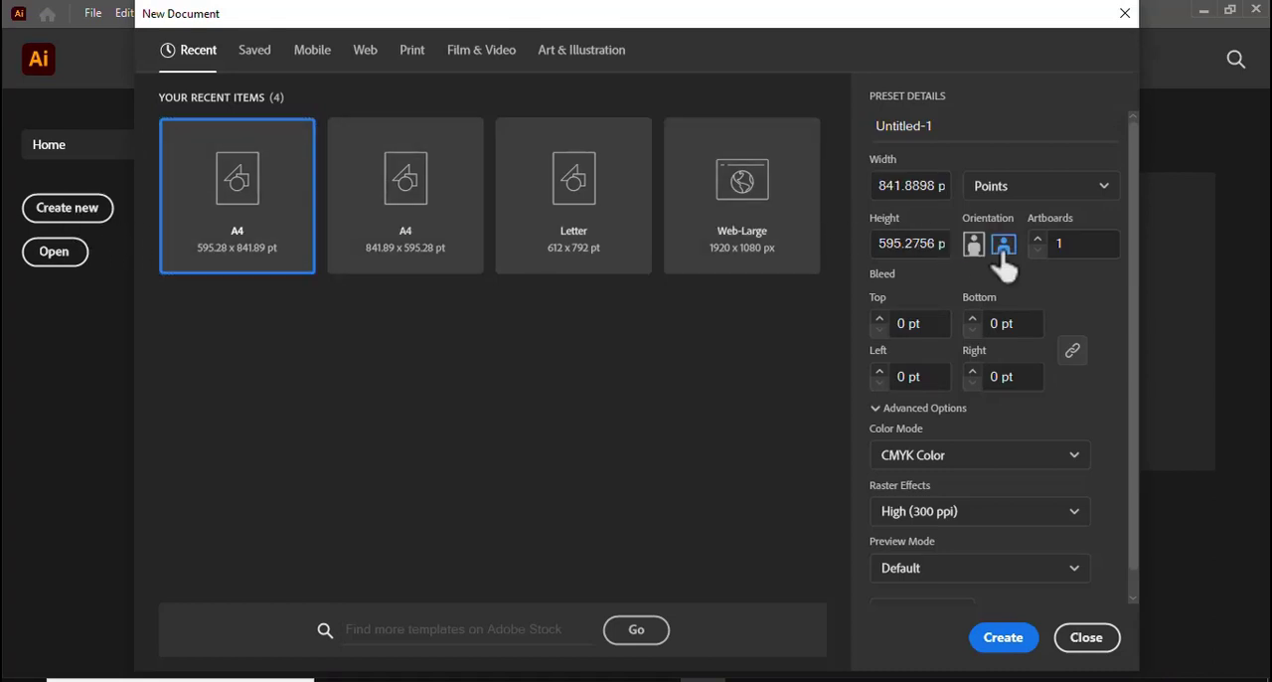
{"action": "left_click", "coordinate": [1006, 644]}
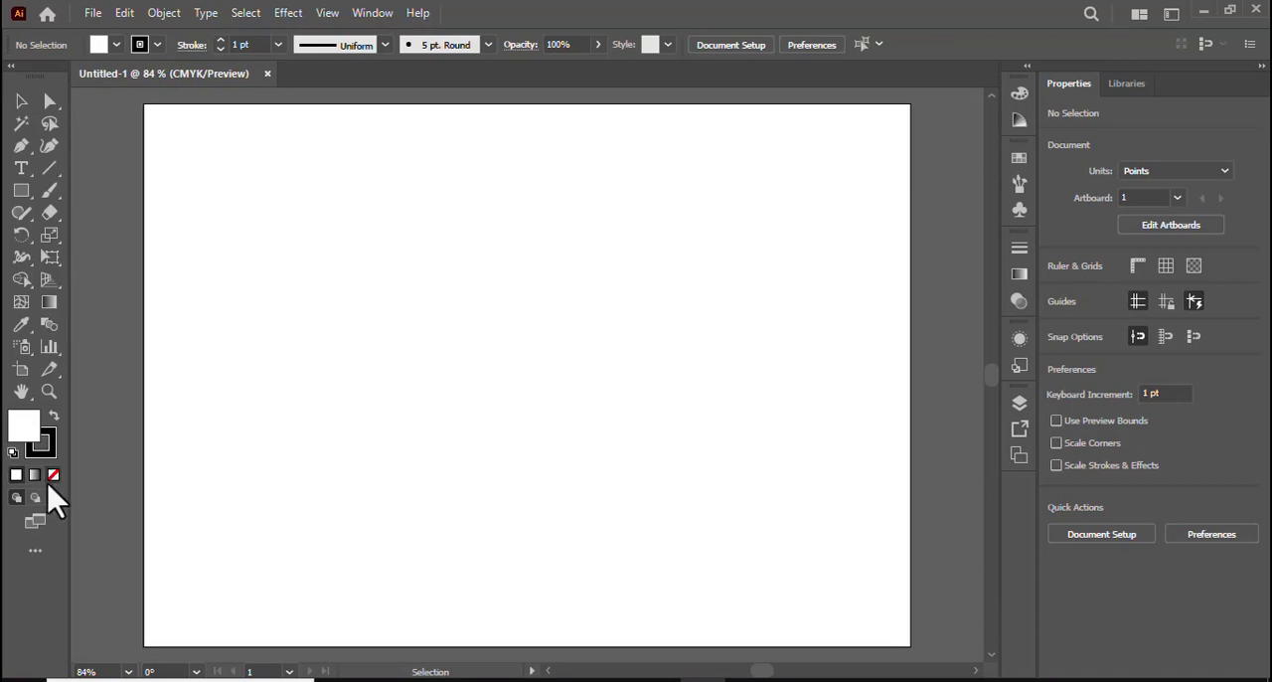
Draw a five-pointed star about 182 pt wide and 173 pt high with no fill and a 1 pt black stroke
{"action": "left_click", "coordinate": [53, 475]}
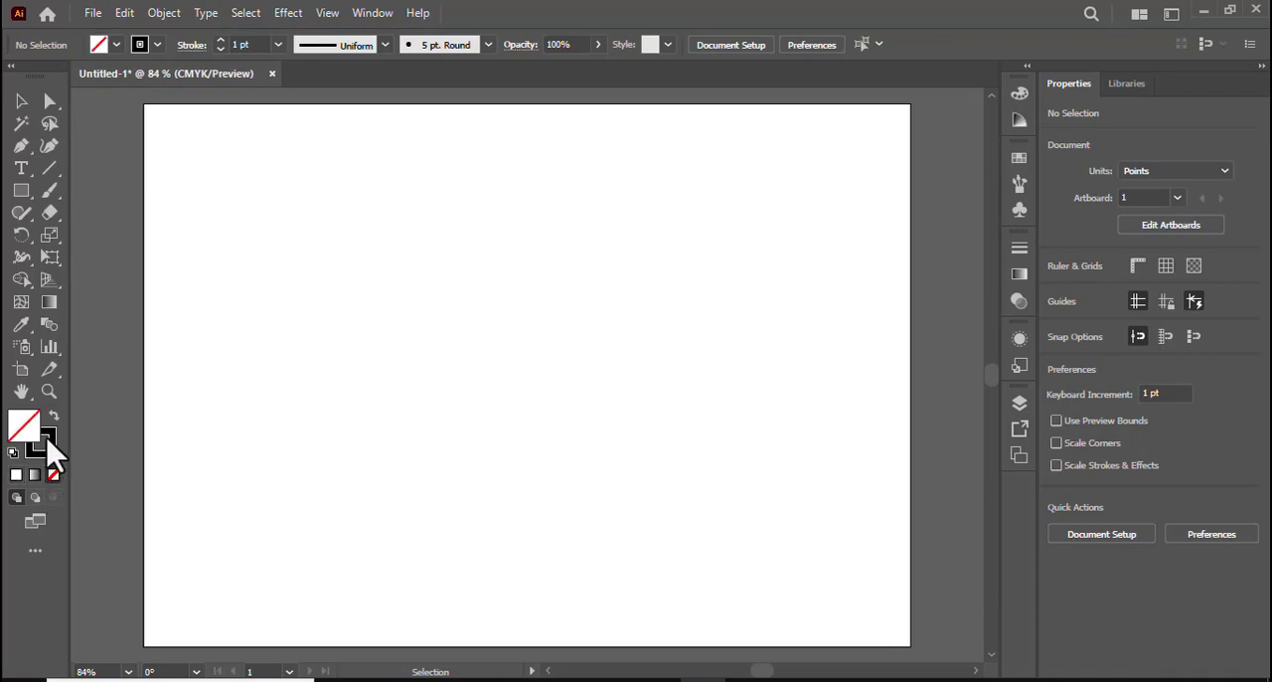
{"action": "left_click", "coordinate": [48, 443]}
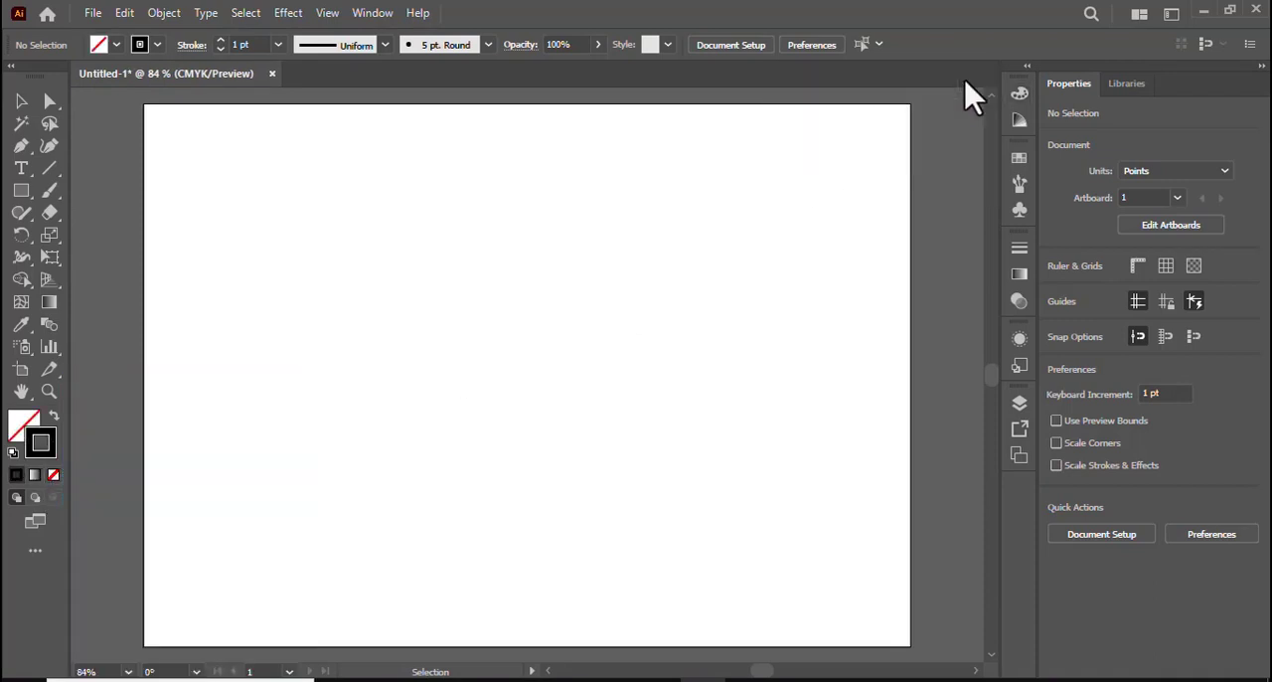
{"action": "key", "text": "ctrl+1"}
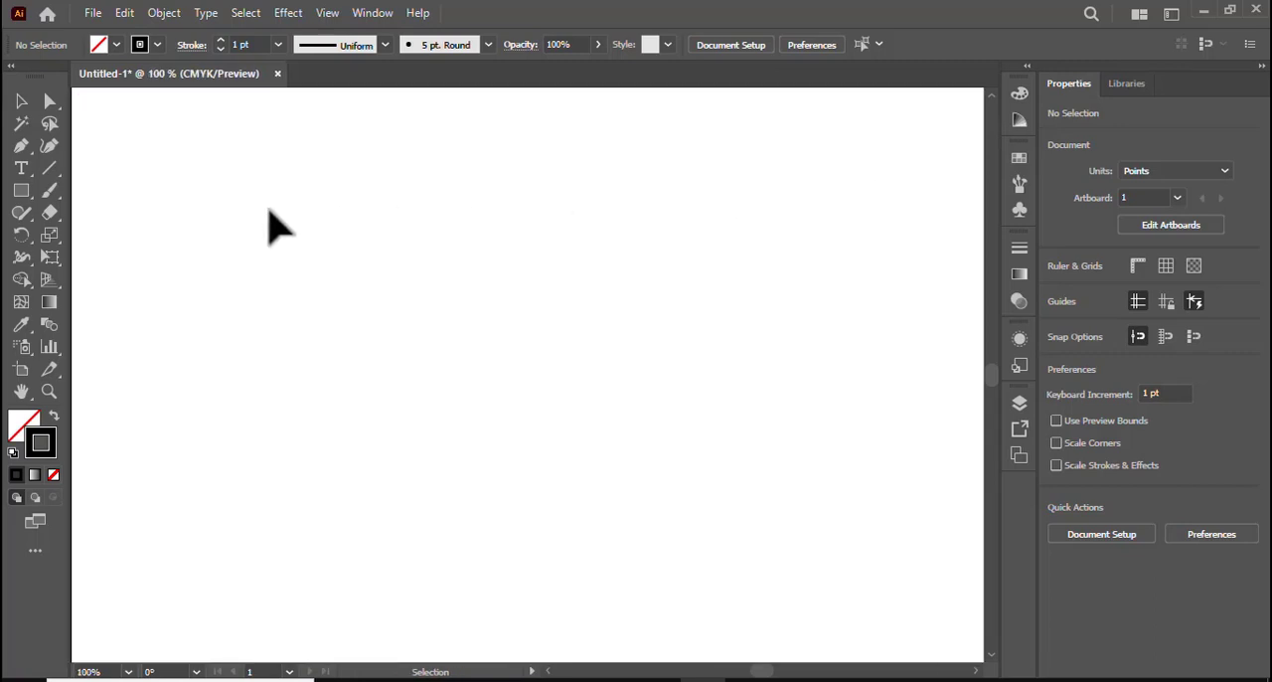
{"action": "left_click", "coordinate": [18, 194]}
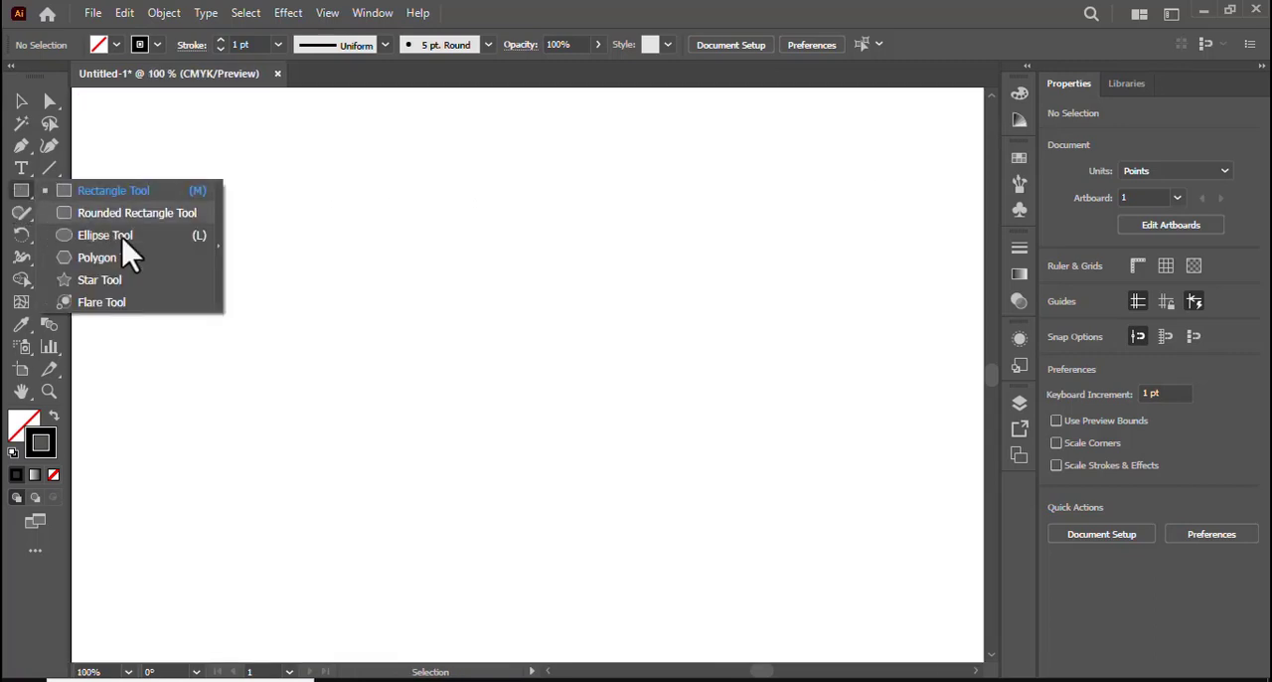
{"action": "left_click", "coordinate": [149, 281]}
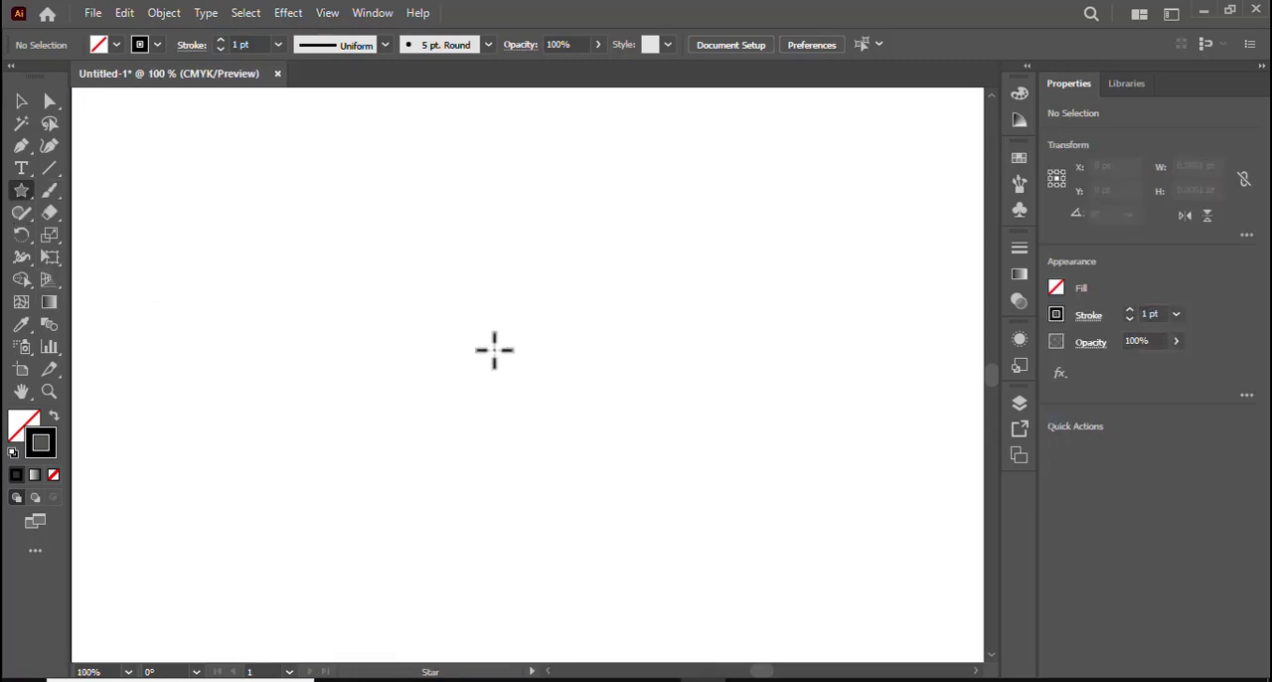
{"action": "left_click_drag", "start_coordinate": [487, 328], "coordinate": [564, 407]}
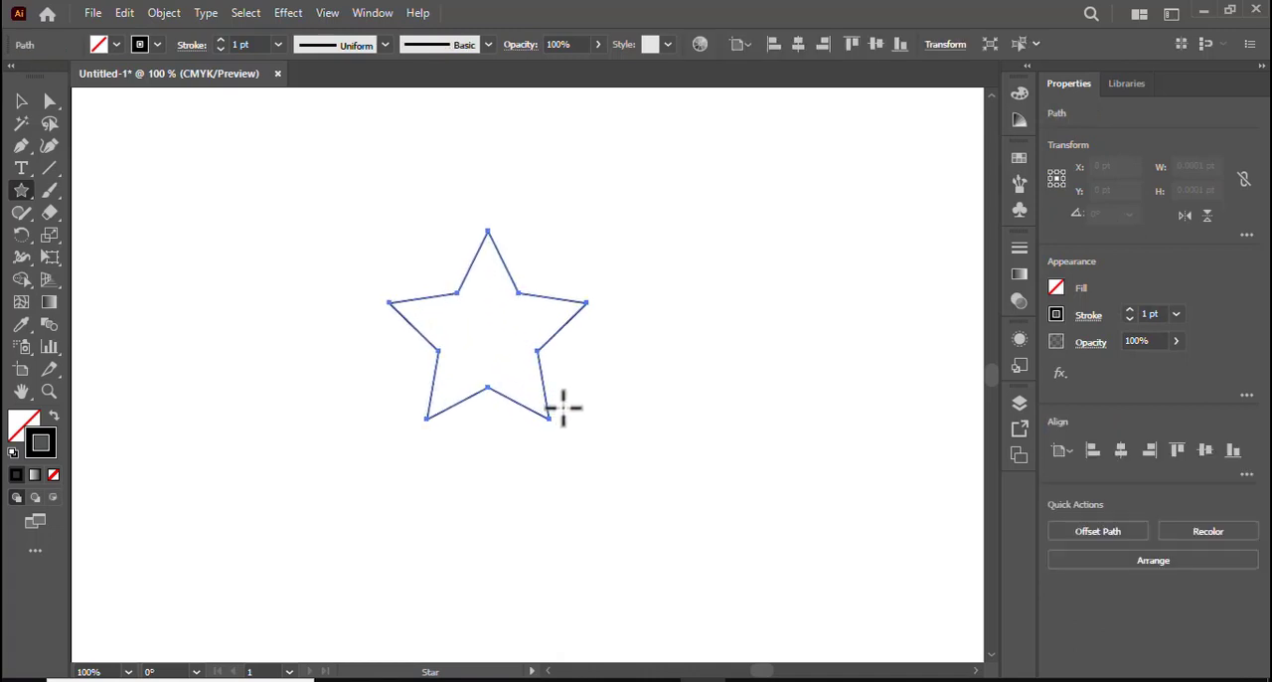
{"action": "left_click", "coordinate": [20, 102]}
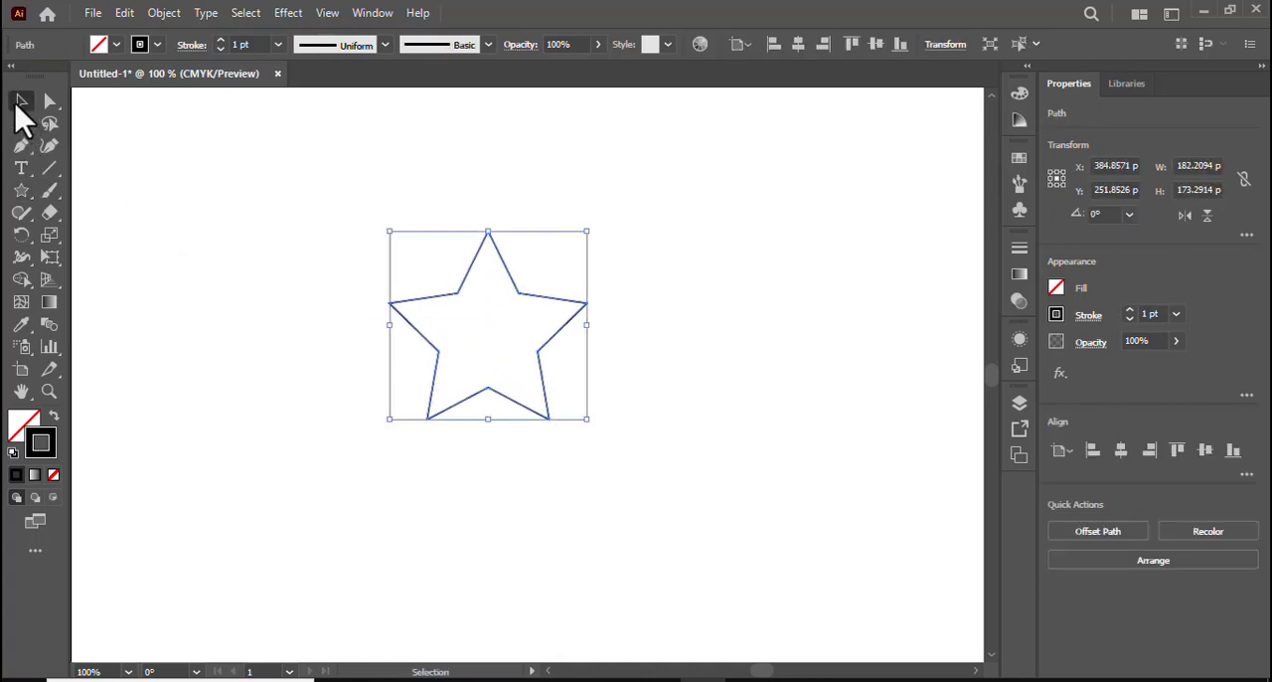
Draw a square of about 420 by 420 pt around the star with the Rectangle tool
{"action": "left_click", "coordinate": [24, 192]}
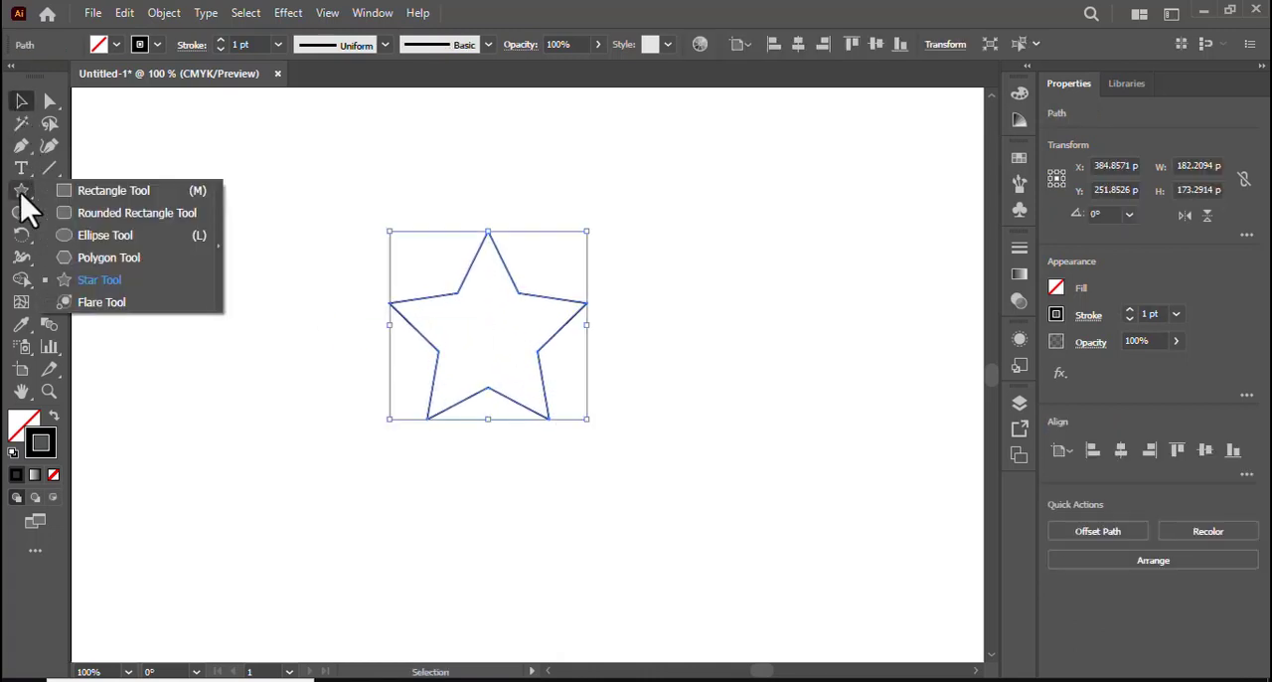
{"action": "left_click", "coordinate": [92, 194]}
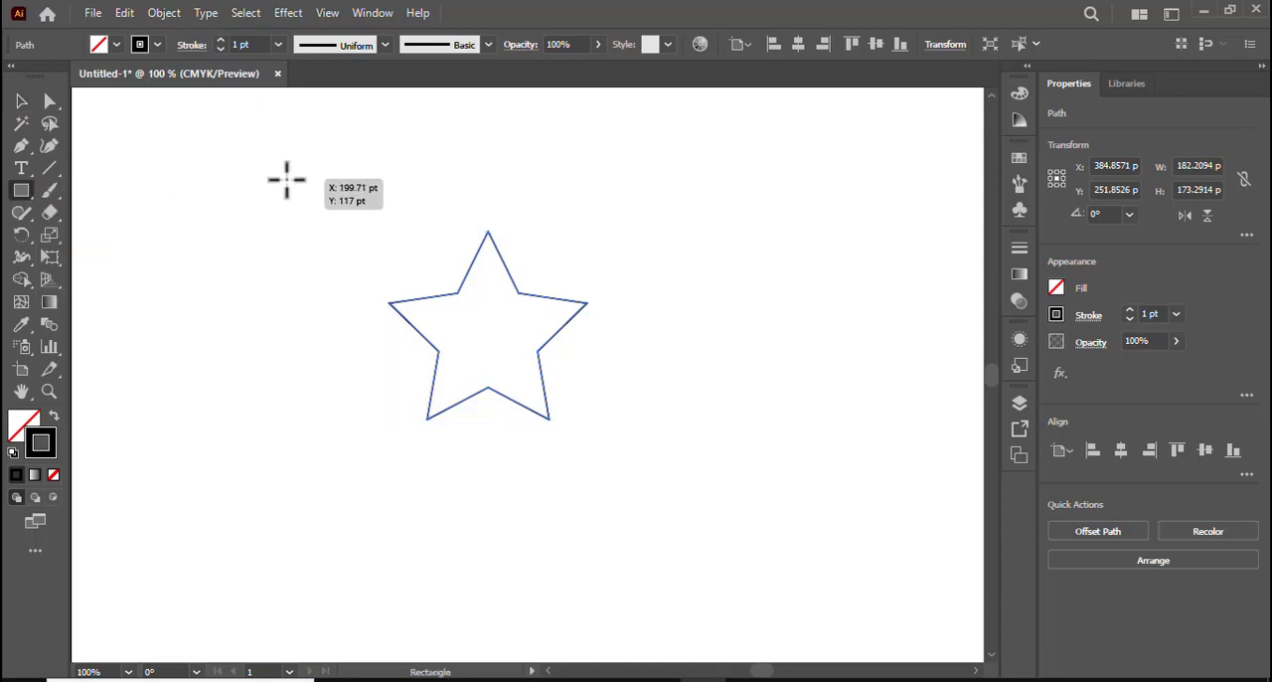
{"action": "left_click_drag", "start_coordinate": [286, 180], "coordinate": [743, 405]}
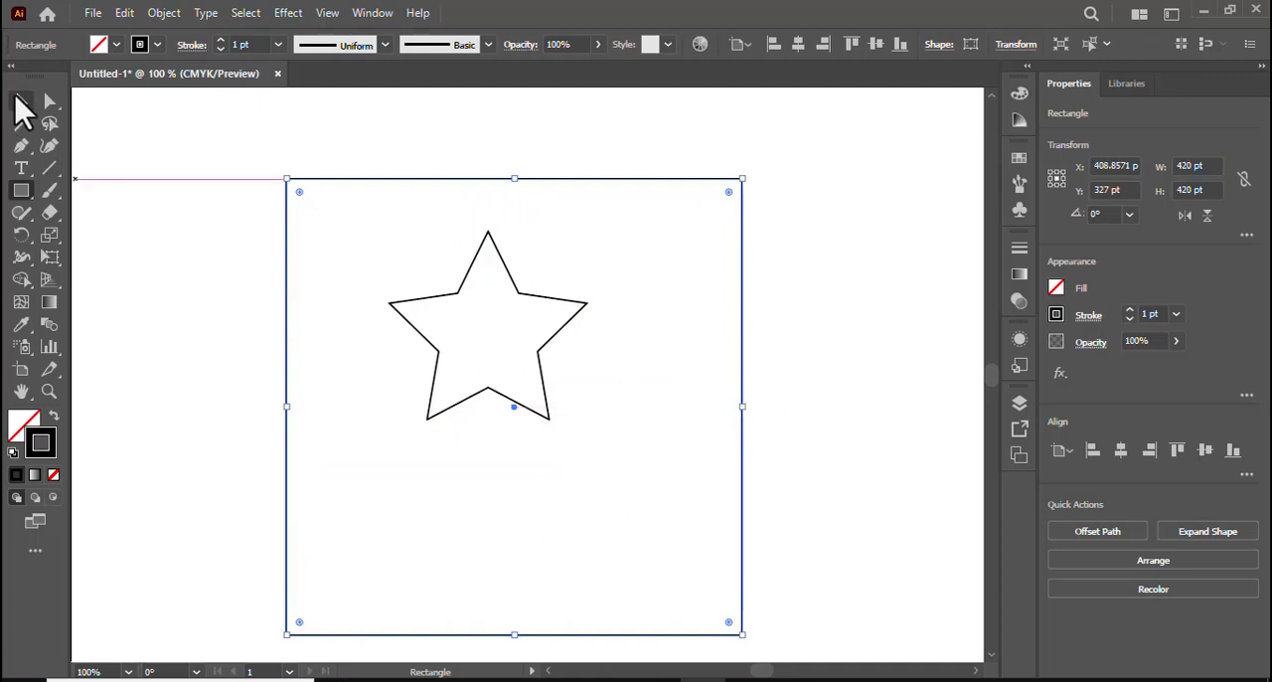
{"action": "left_click", "coordinate": [22, 101]}
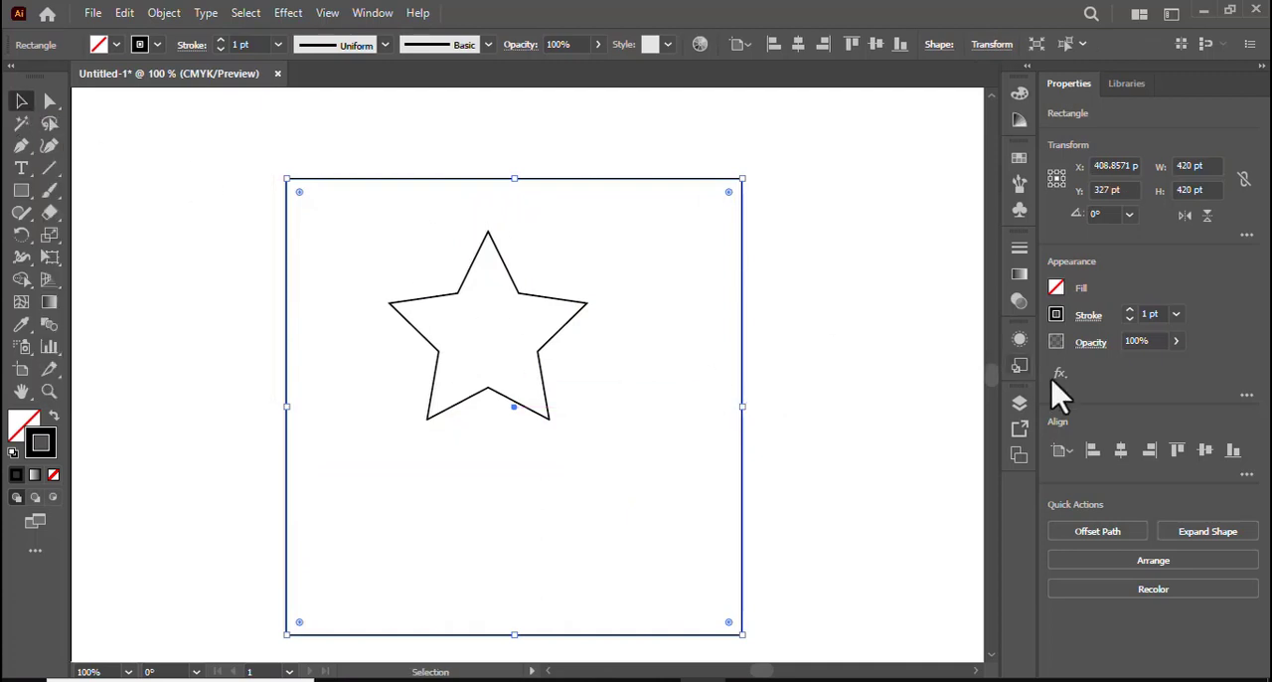
Centre the square and the star each horizontally and vertically on the artboard
{"action": "left_click", "coordinate": [1123, 455]}
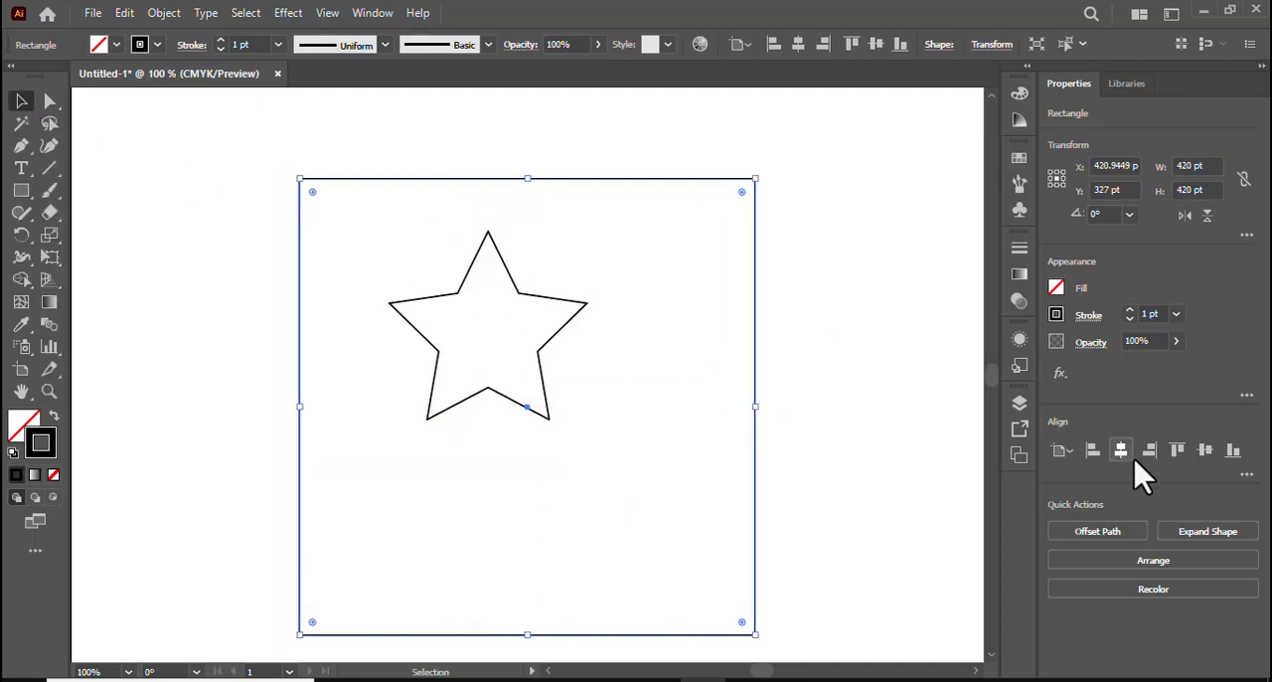
{"action": "left_click", "coordinate": [1206, 452]}
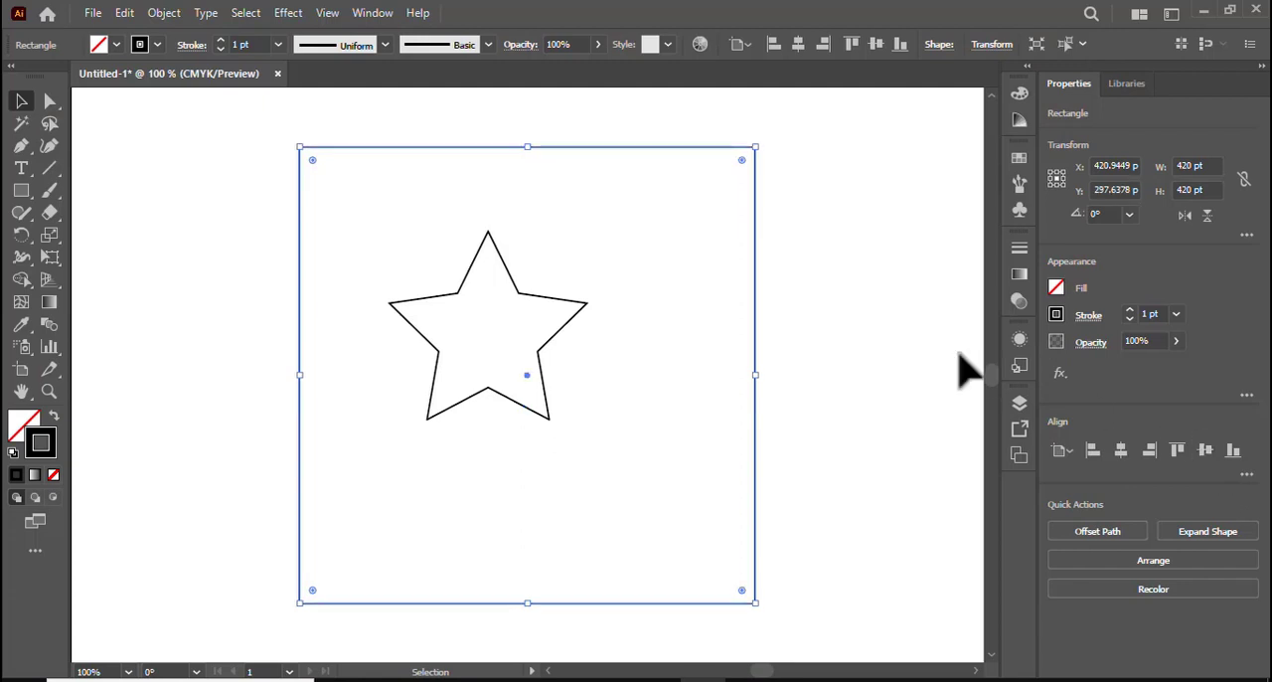
{"action": "left_click", "coordinate": [516, 294]}
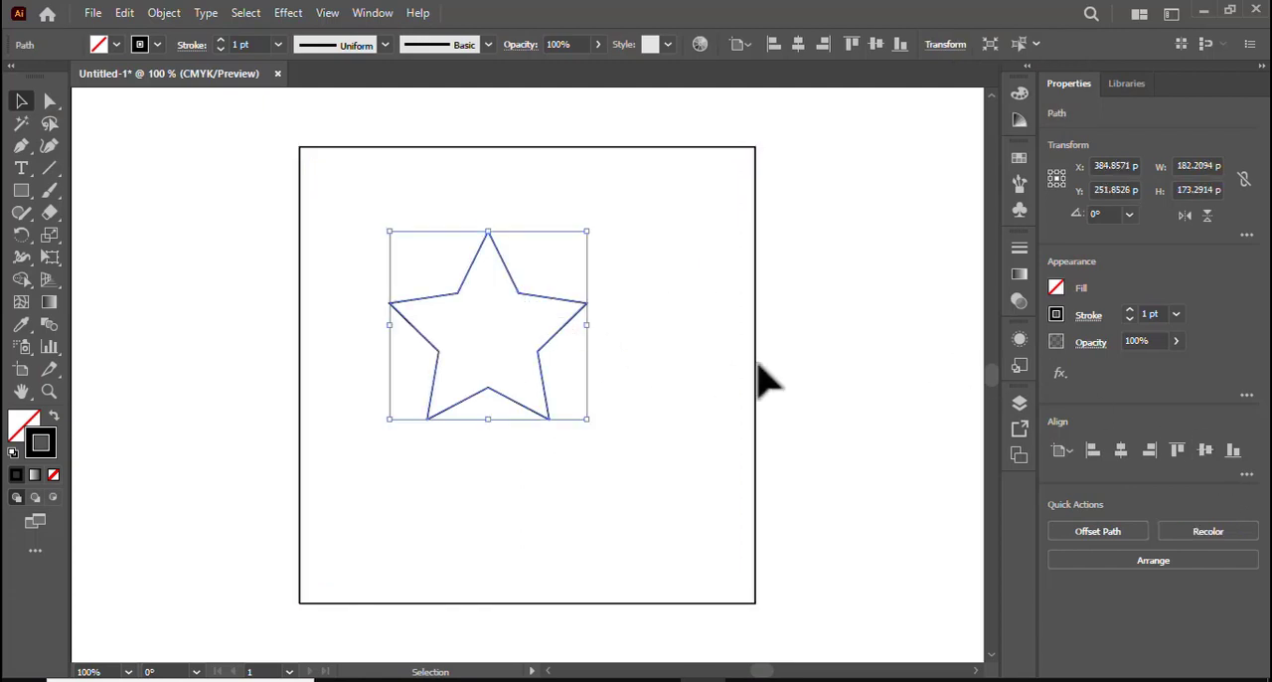
{"action": "left_click", "coordinate": [1122, 454]}
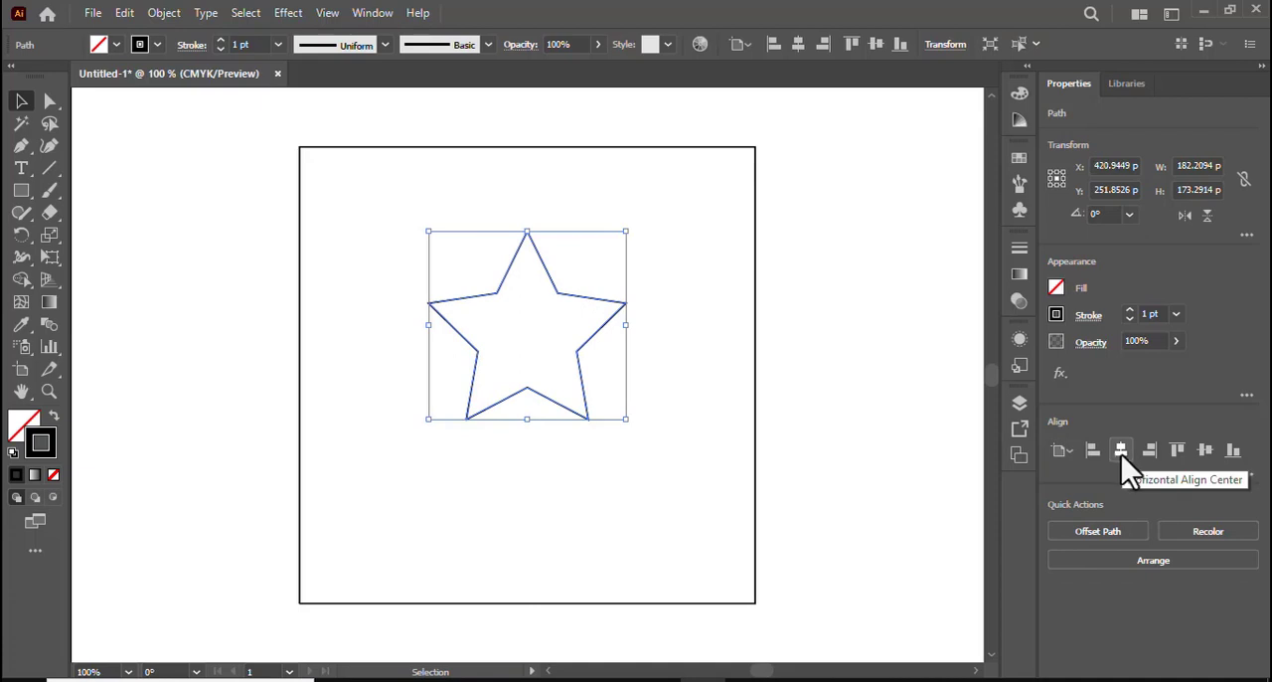
{"action": "left_click", "coordinate": [1206, 452]}
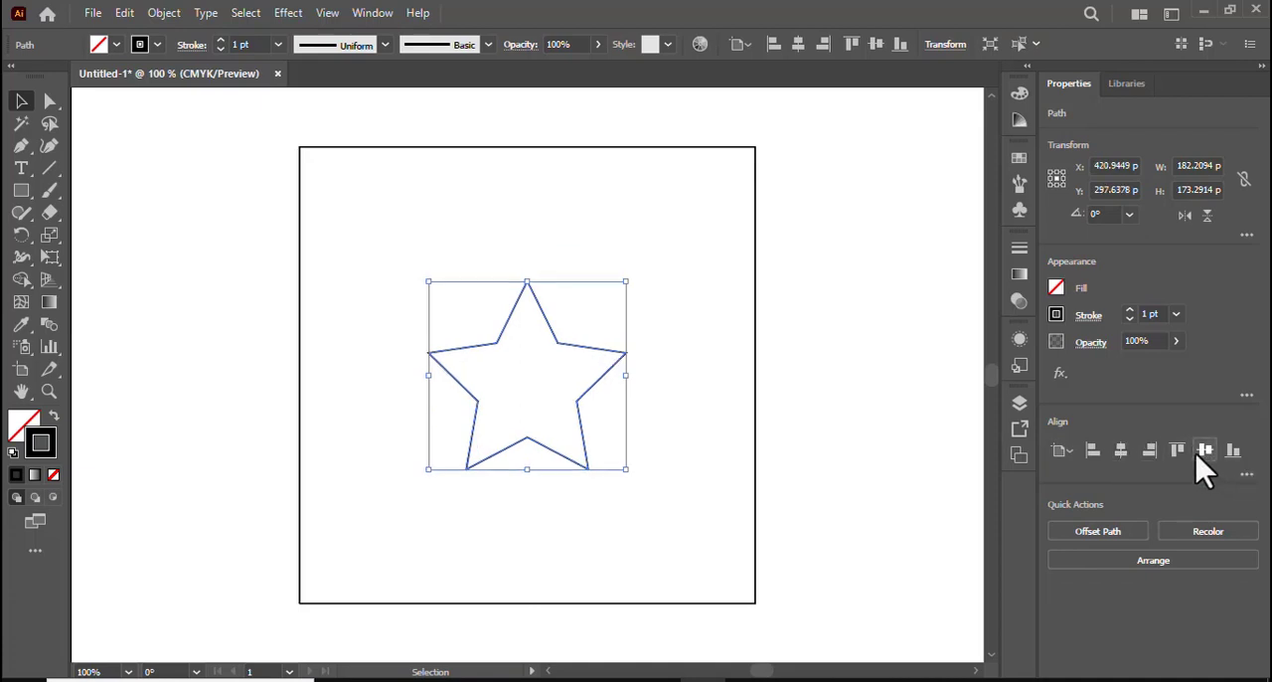
Give the star a solid magenta fill of CC0066 with no stroke
{"action": "left_click", "coordinate": [54, 418]}
{"action": "left_click", "coordinate": [15, 423]}
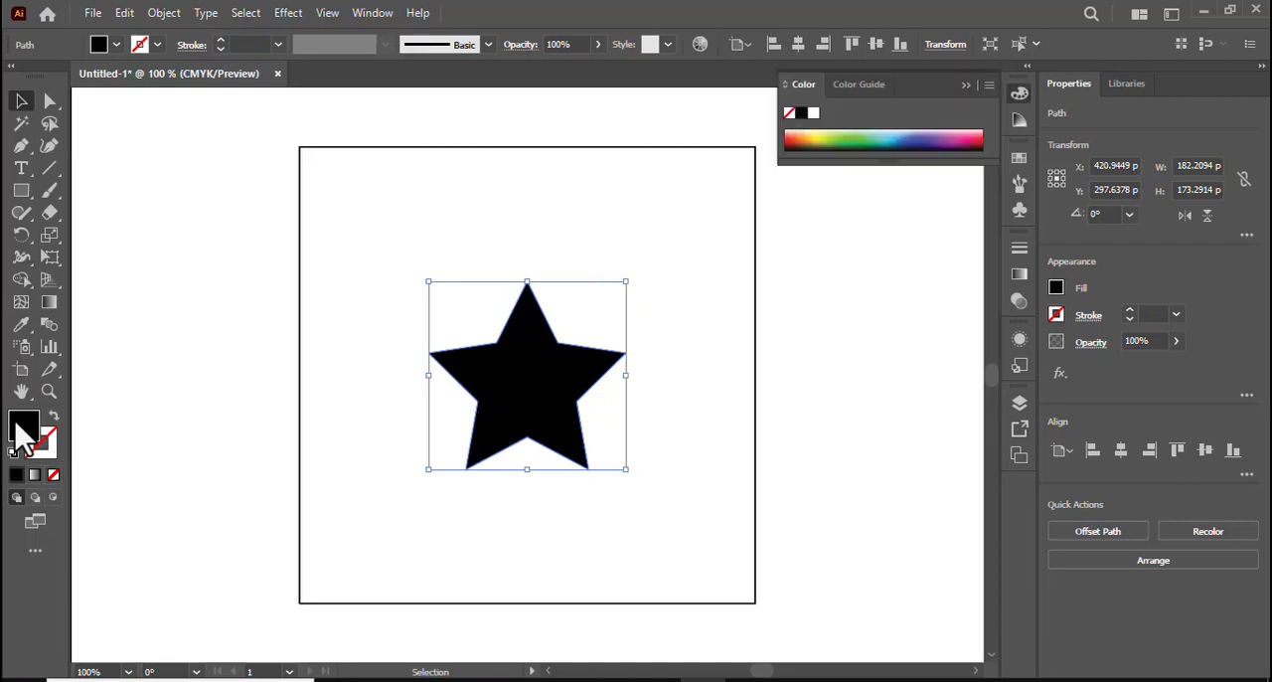
{"action": "double_click", "coordinate": [24, 429]}
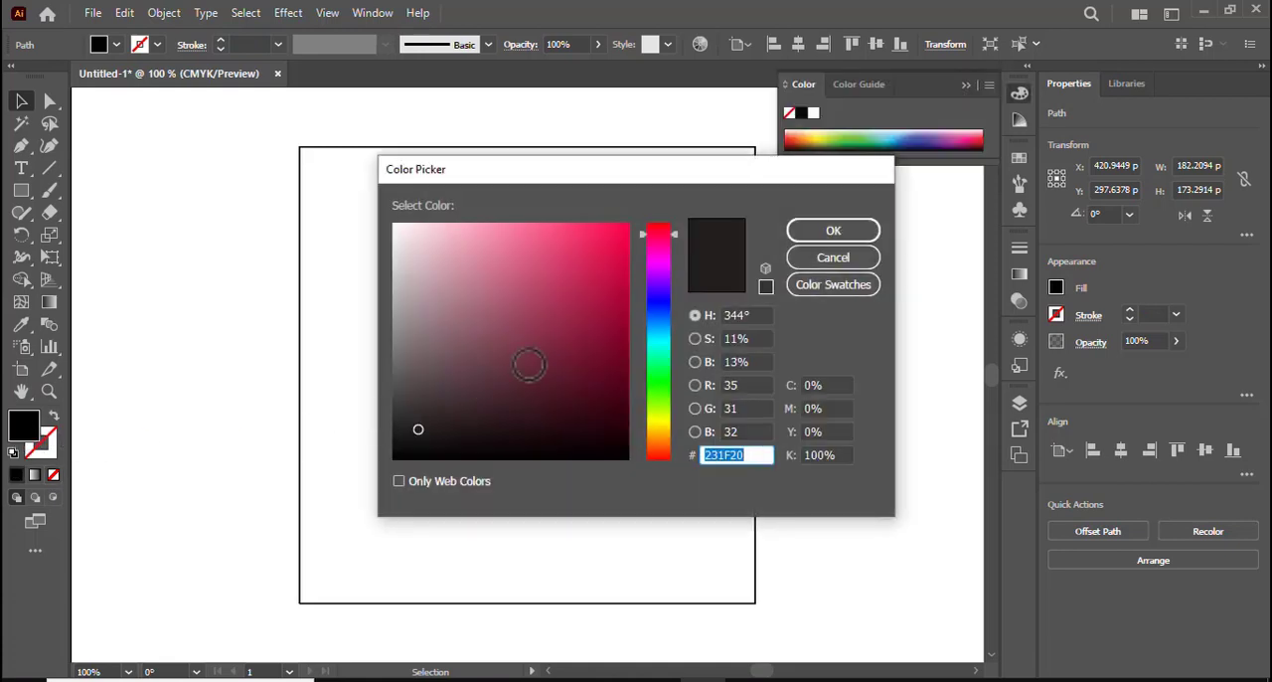
{"action": "left_click", "coordinate": [571, 336]}
{"action": "left_click", "coordinate": [659, 307]}
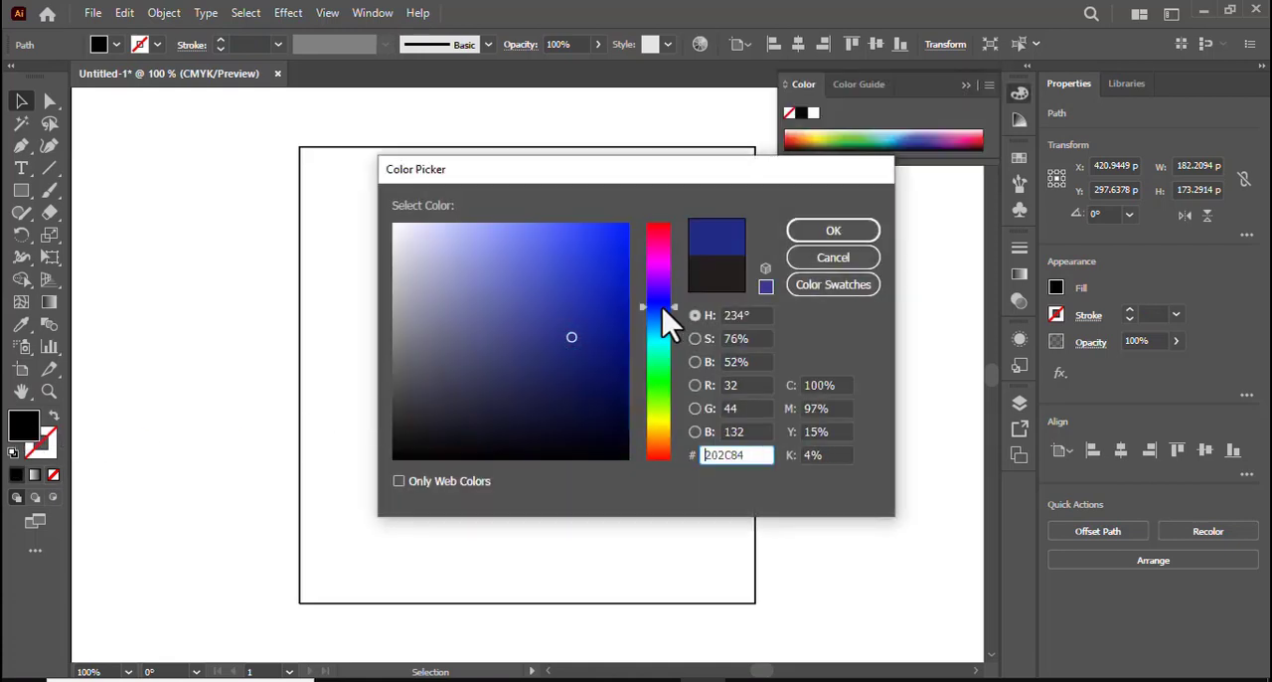
{"action": "left_click", "coordinate": [585, 310]}
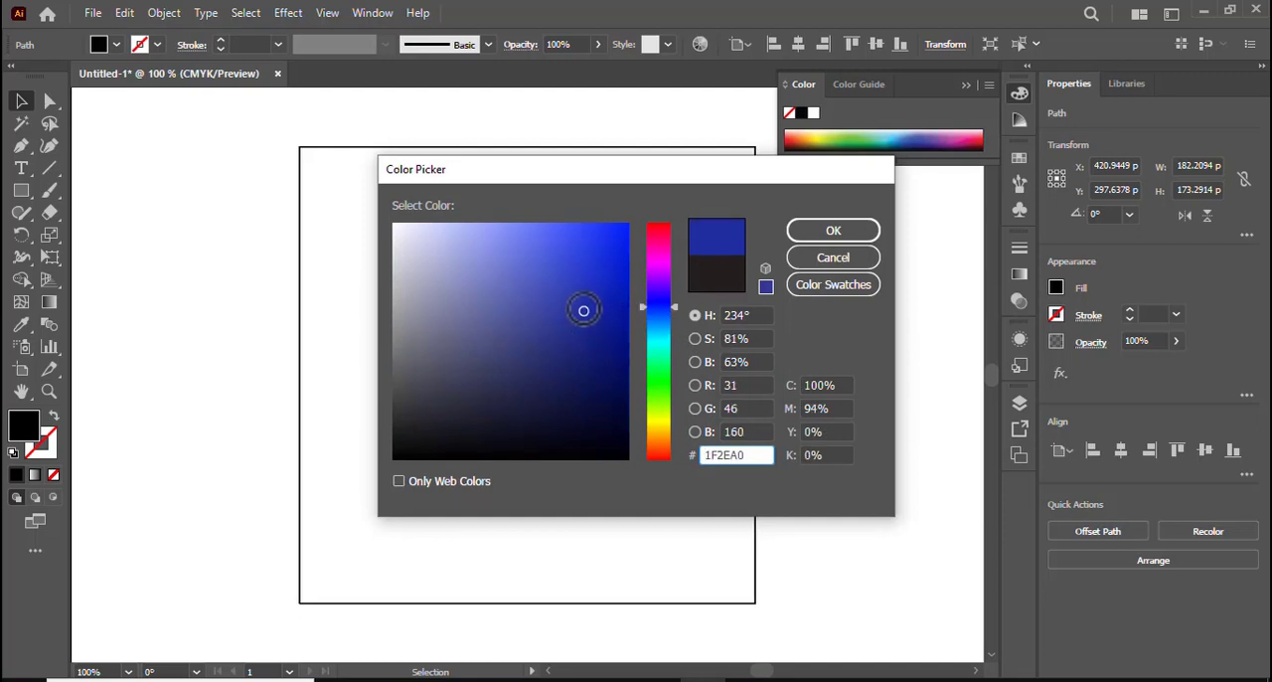
{"action": "left_click", "coordinate": [605, 327]}
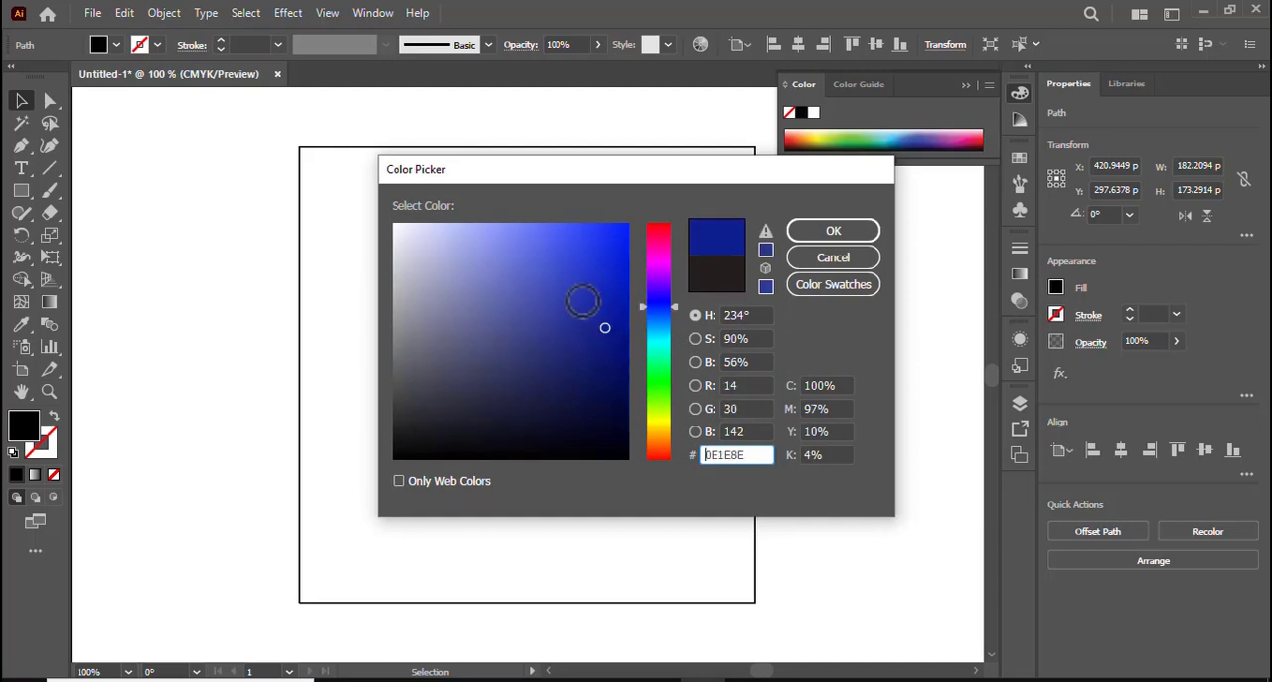
{"action": "left_click", "coordinate": [582, 301]}
{"action": "left_click", "coordinate": [657, 266]}
{"action": "left_click_drag", "start_coordinate": [657, 252], "coordinate": [657, 238]}
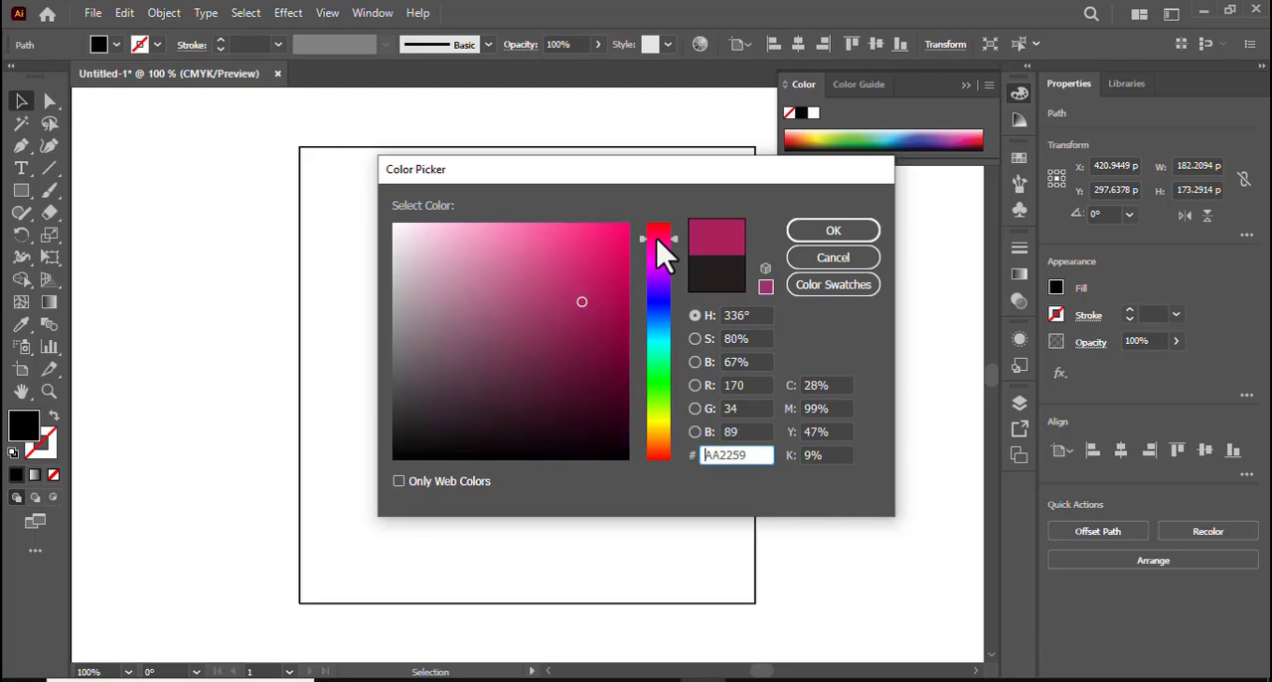
{"action": "left_click", "coordinate": [765, 287]}
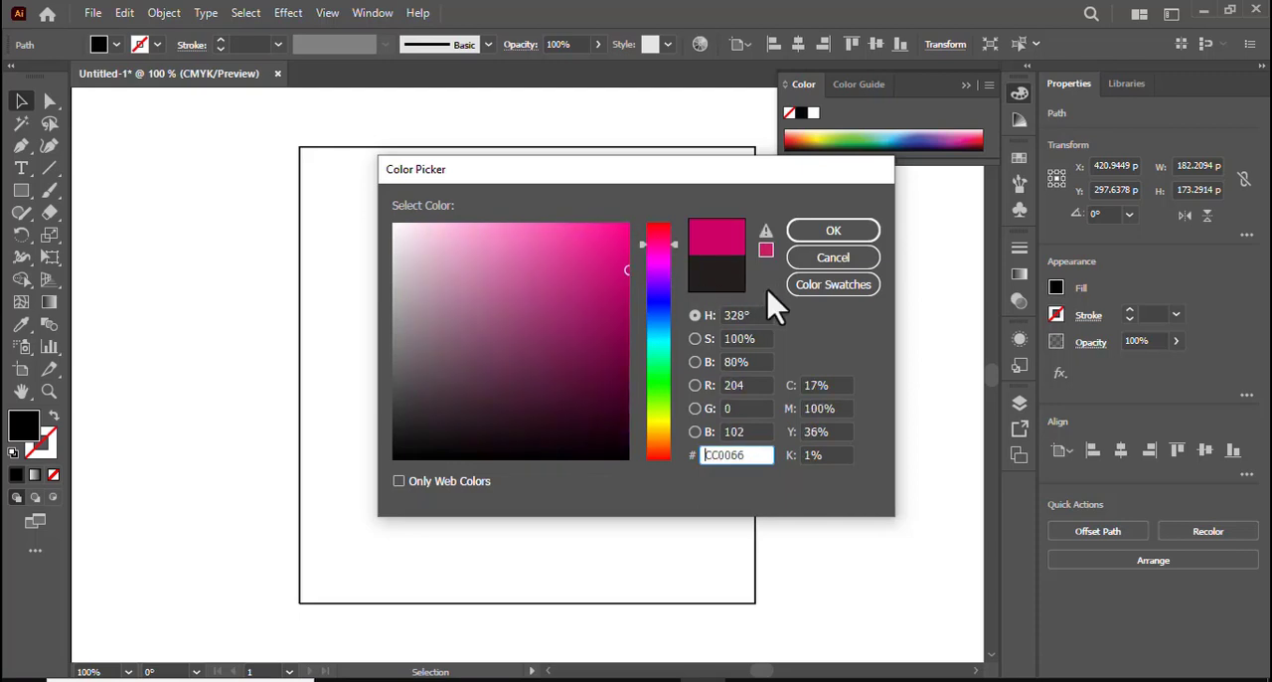
{"action": "left_click", "coordinate": [831, 231]}
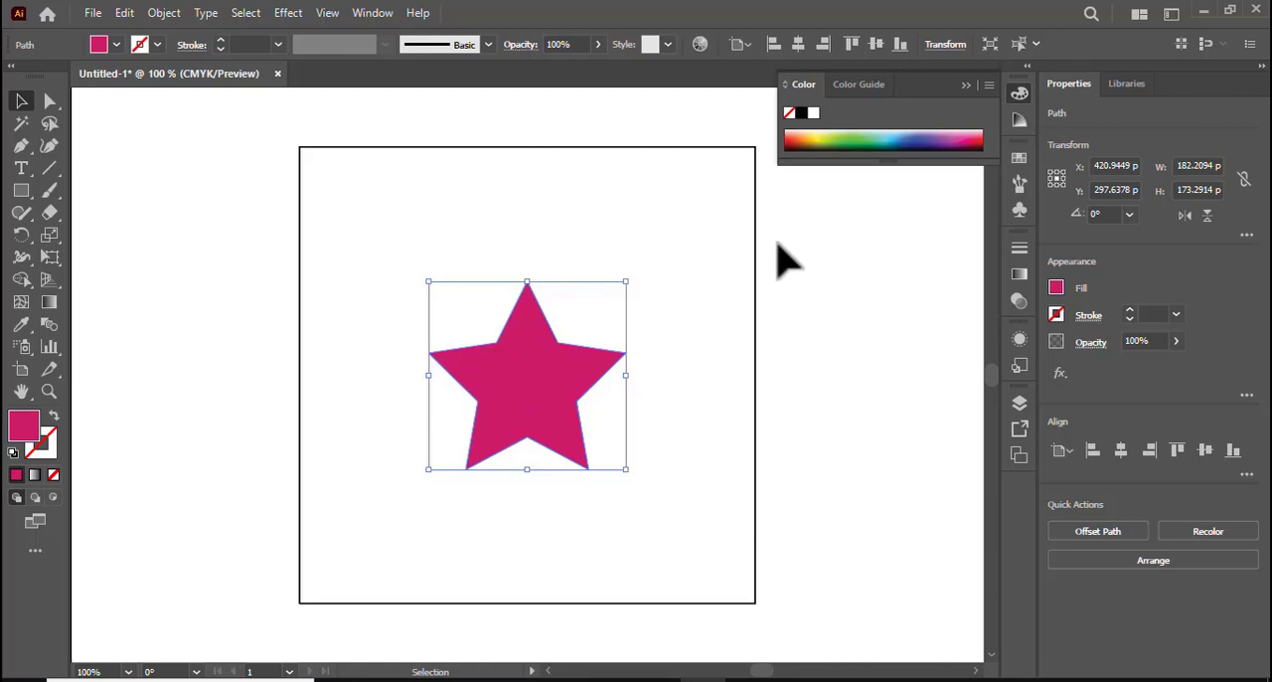
Give the square a solid pink fill of CC3366 with no stroke
{"action": "left_click", "coordinate": [302, 353]}
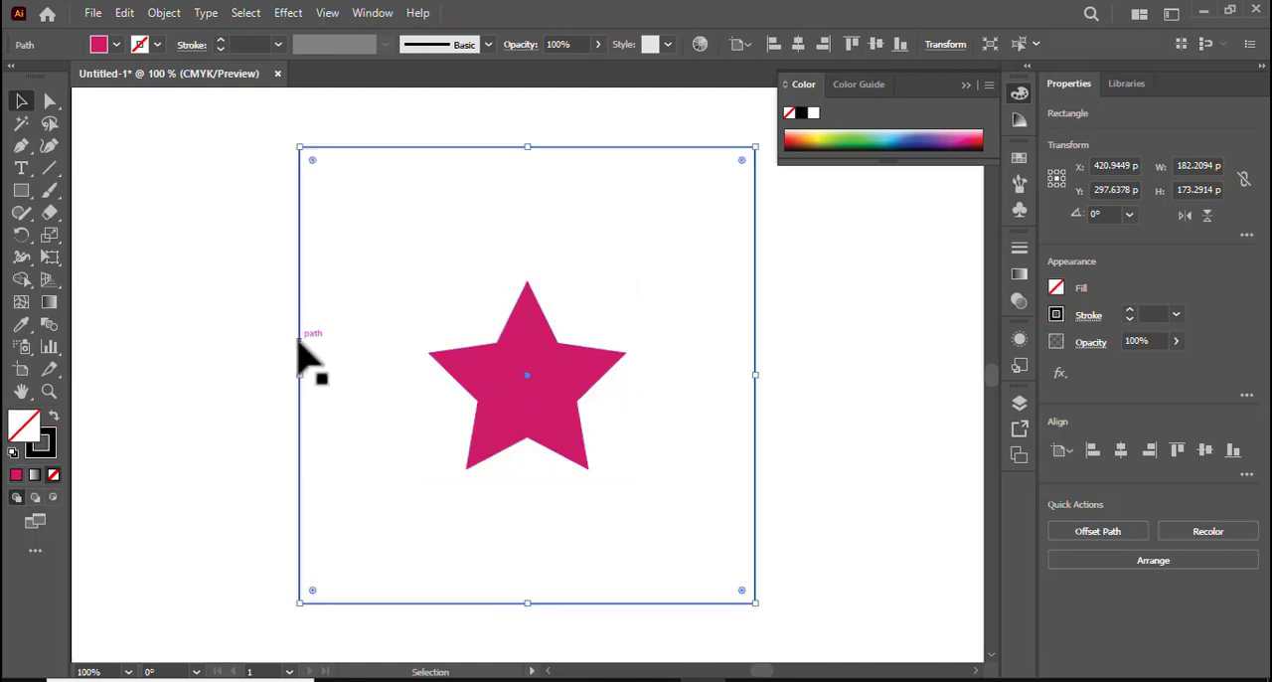
{"action": "left_click", "coordinate": [53, 417]}
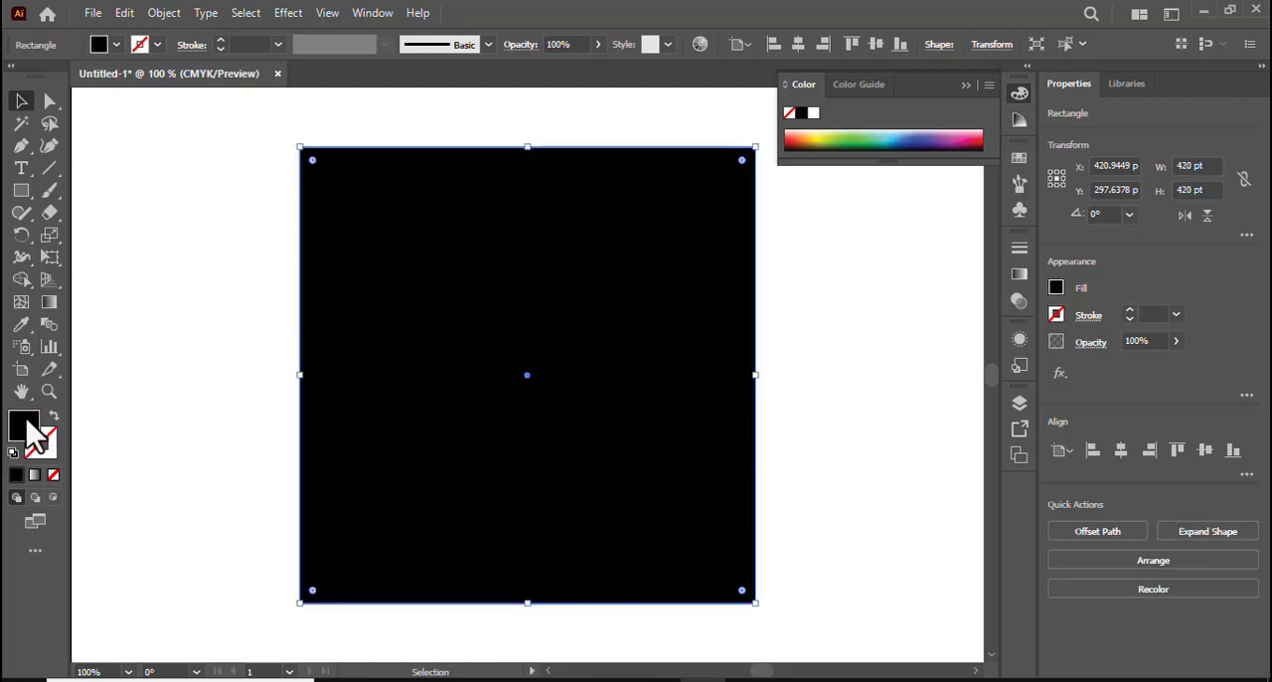
{"action": "double_click", "coordinate": [28, 425]}
{"action": "left_click", "coordinate": [557, 265]}
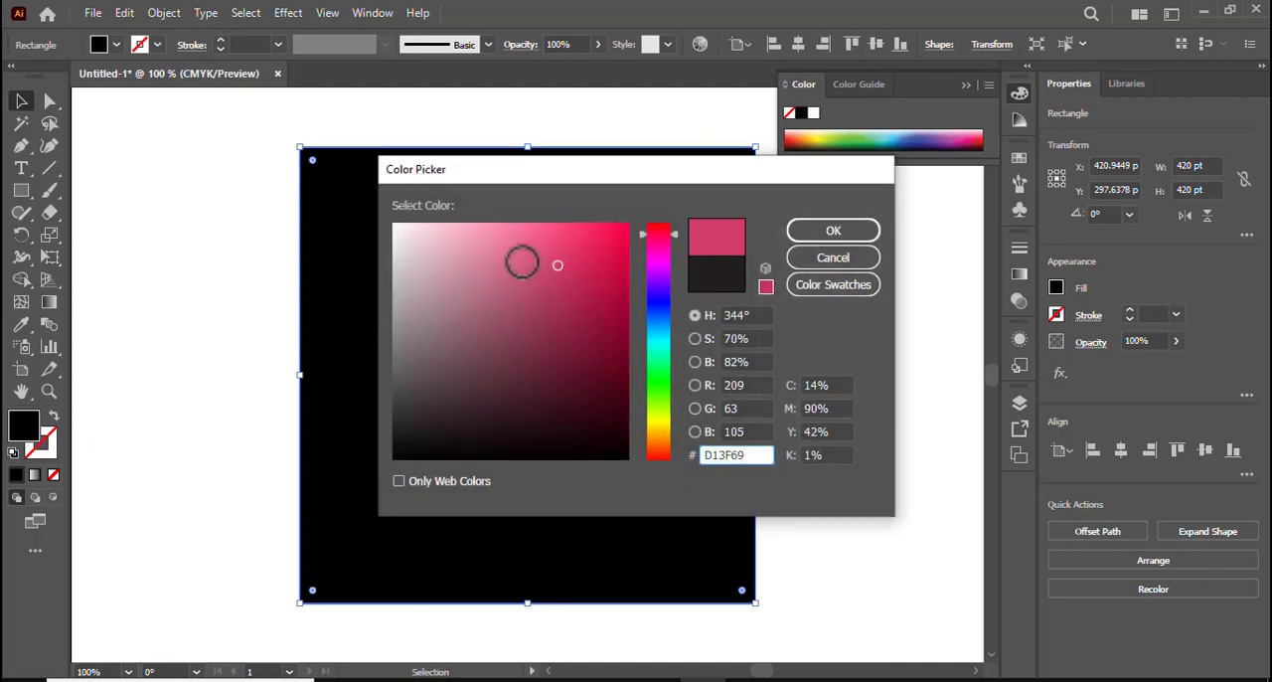
{"action": "left_click", "coordinate": [766, 289]}
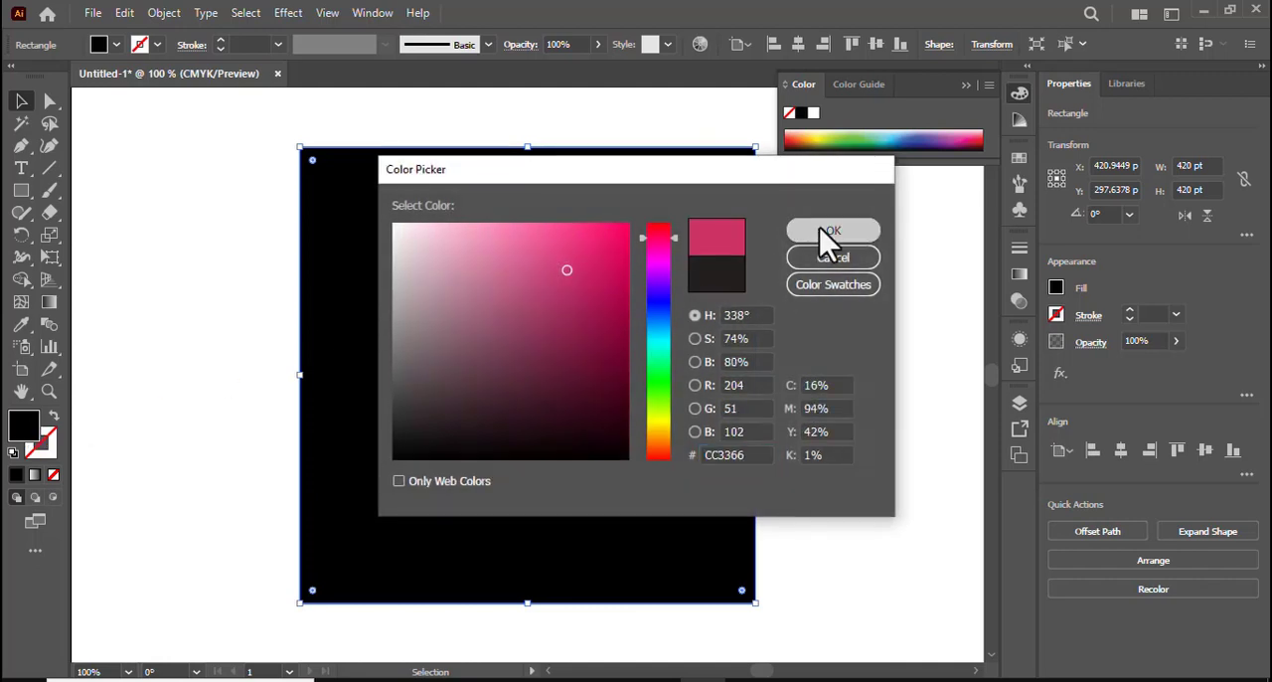
{"action": "left_click", "coordinate": [825, 231]}
Send the pink square to the back, behind the star
{"action": "right_click", "coordinate": [523, 343]}
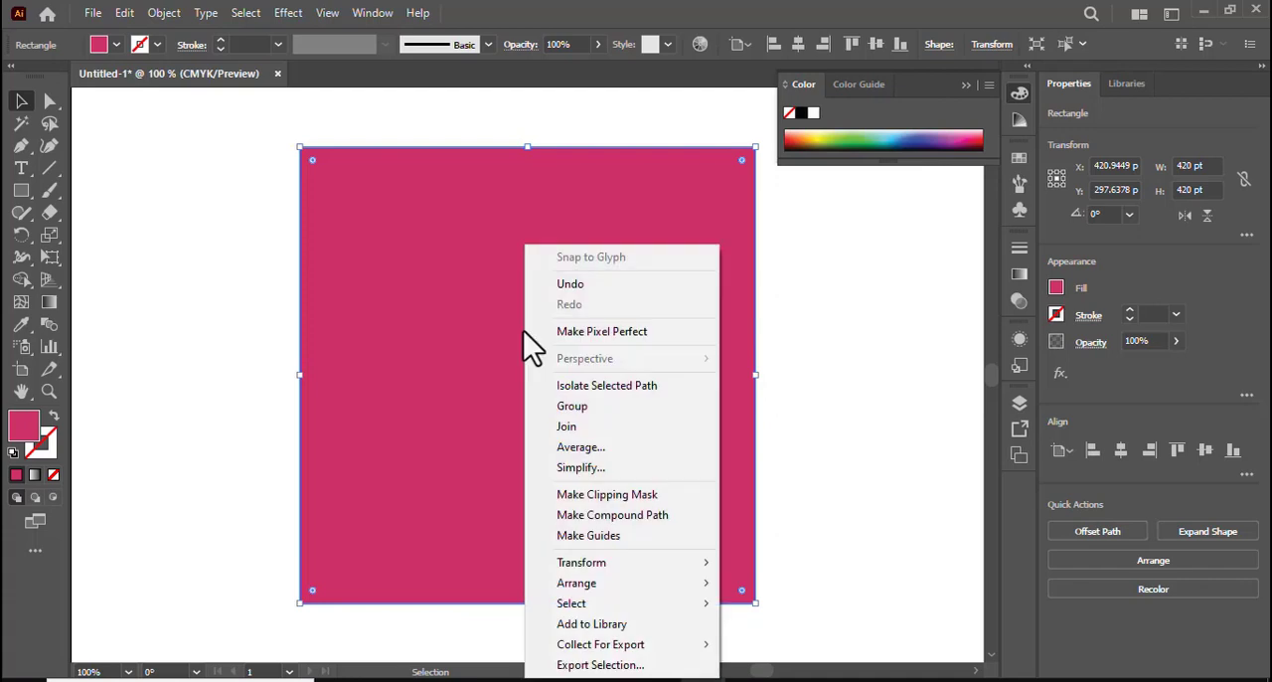
{"action": "mouse_move", "coordinate": [631, 582]}
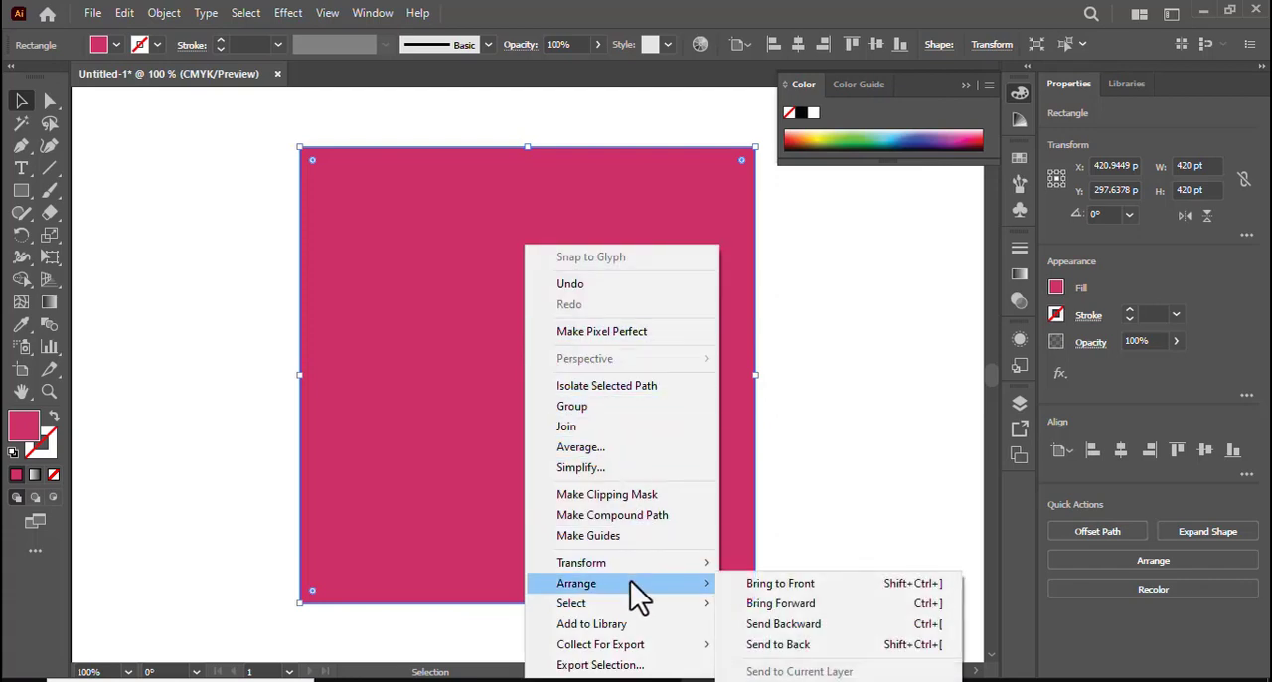
{"action": "left_click", "coordinate": [778, 644]}
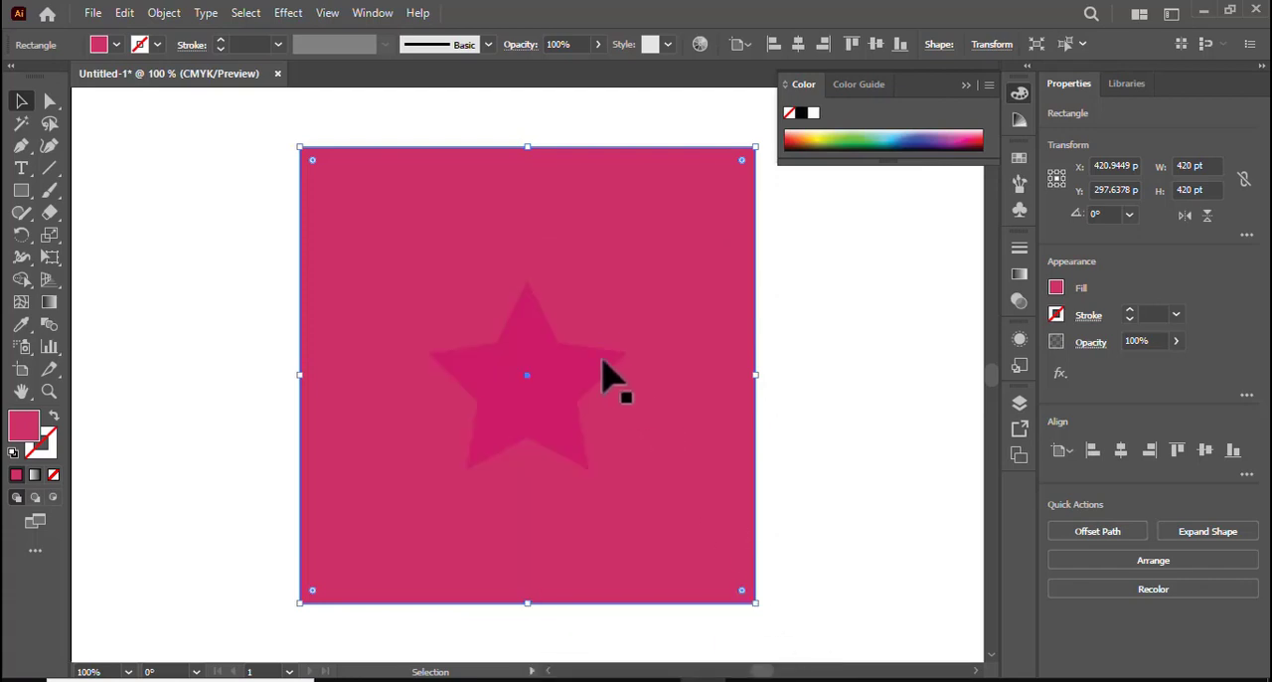
Change the star's fill colour to the web-safe red CC0033
{"action": "left_click", "coordinate": [484, 363]}
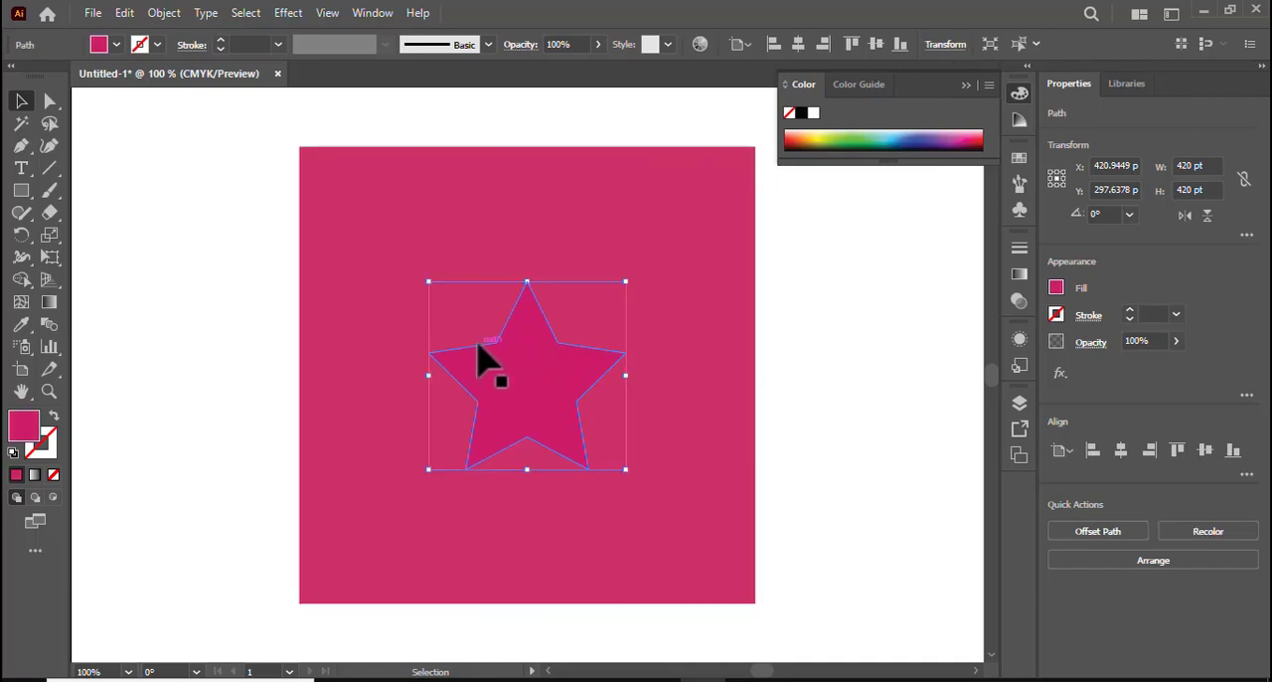
{"action": "double_click", "coordinate": [30, 433]}
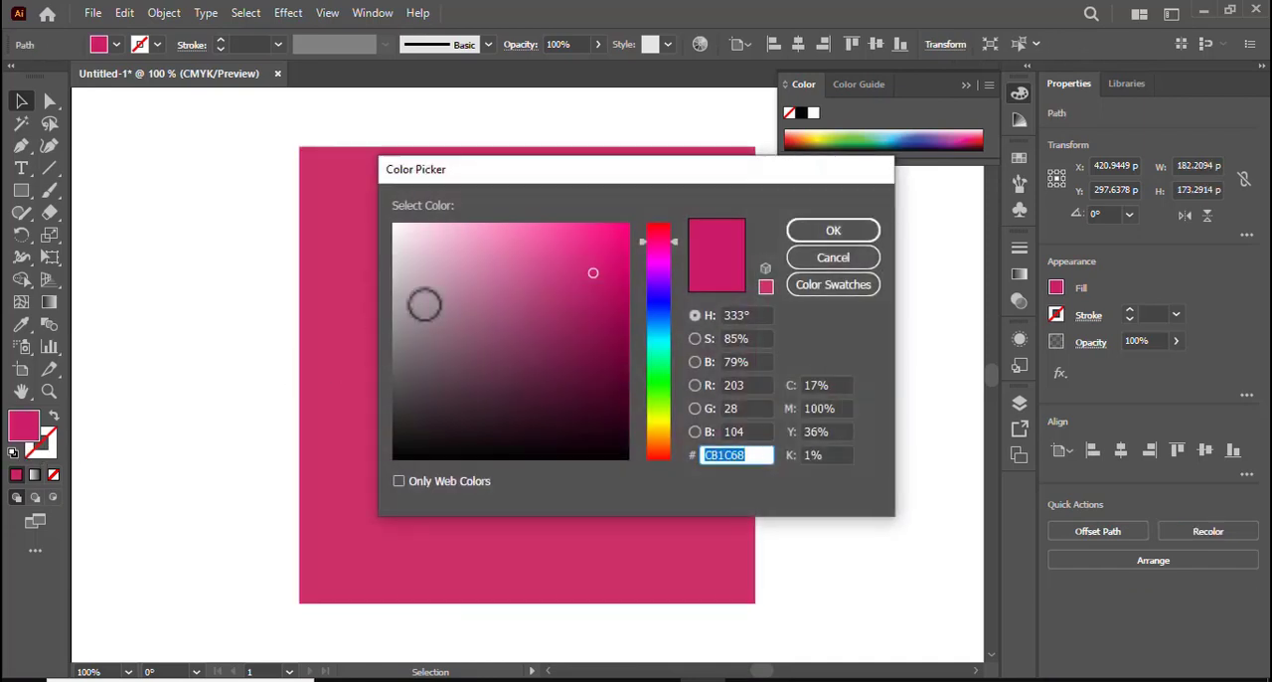
{"action": "left_click", "coordinate": [610, 296]}
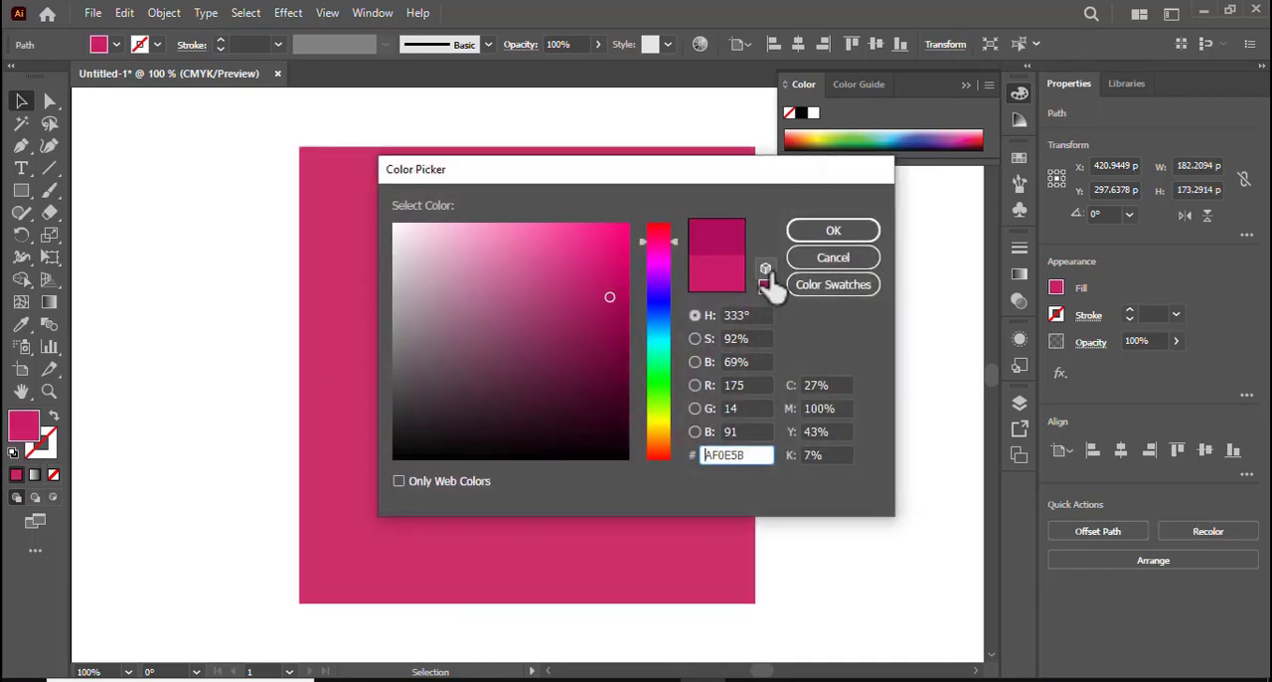
{"action": "left_click", "coordinate": [674, 255]}
{"action": "left_click", "coordinate": [673, 260]}
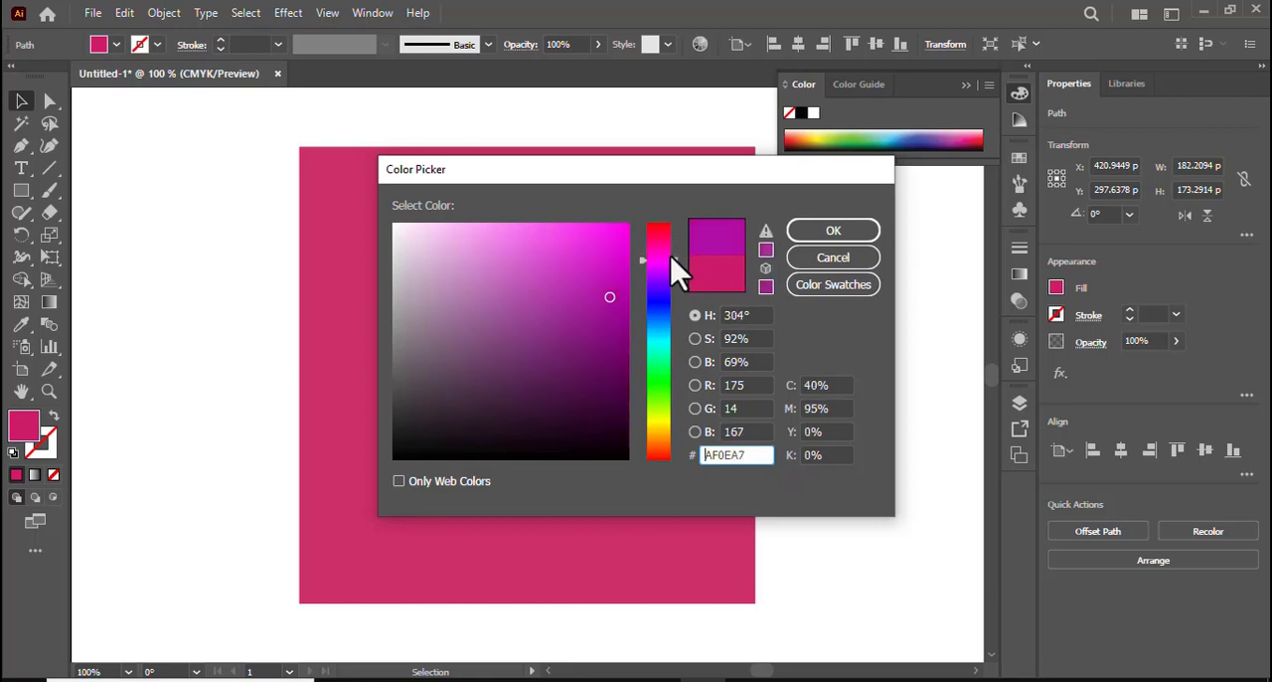
{"action": "left_click", "coordinate": [603, 262]}
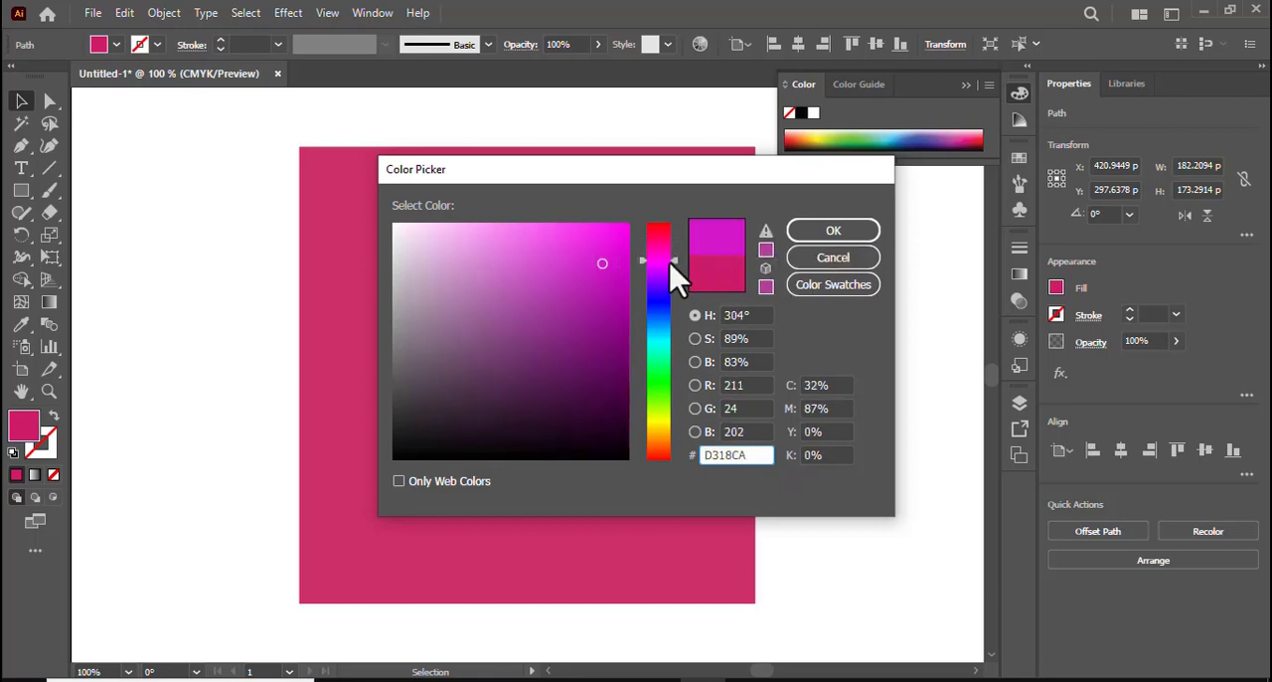
{"action": "left_click_drag", "start_coordinate": [673, 262], "coordinate": [674, 233]}
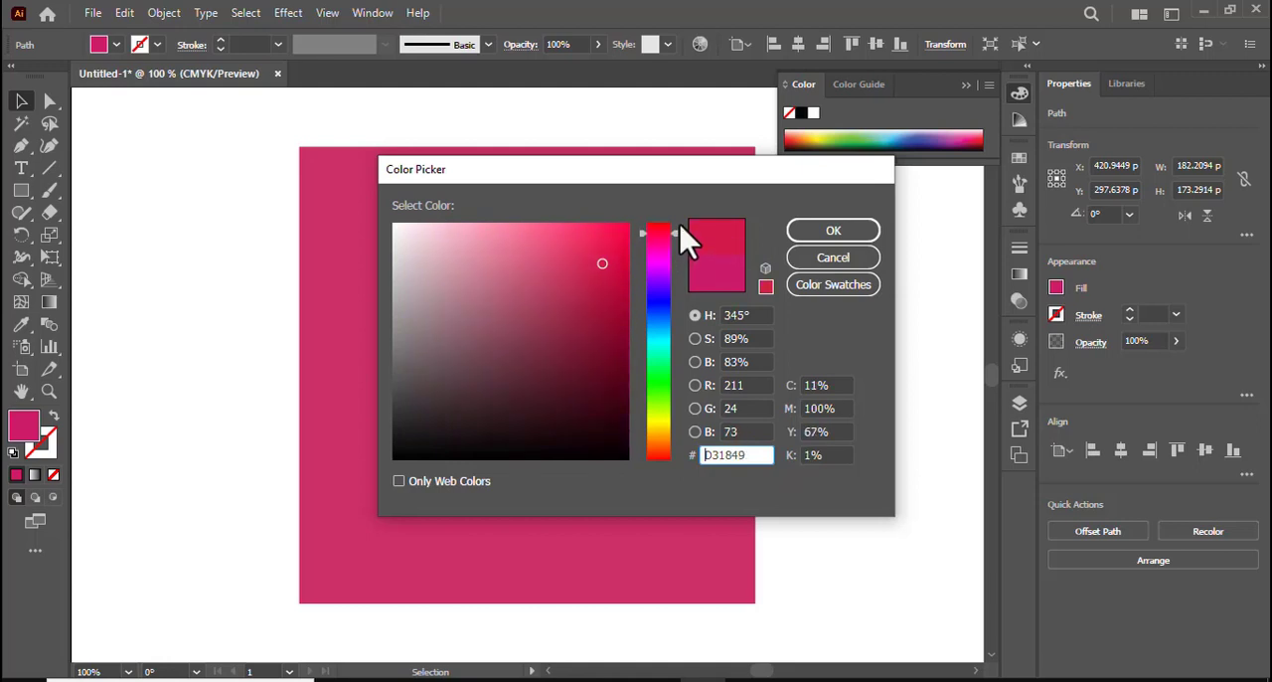
{"action": "left_click", "coordinate": [618, 286]}
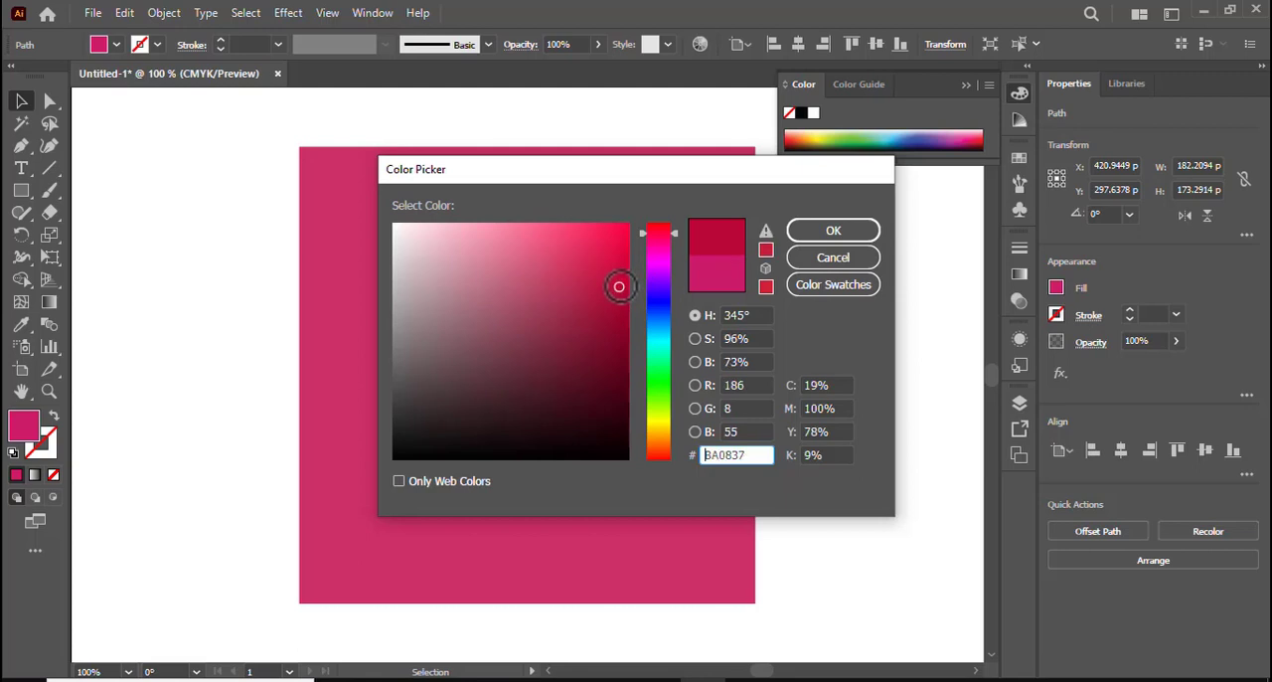
{"action": "left_click", "coordinate": [765, 280]}
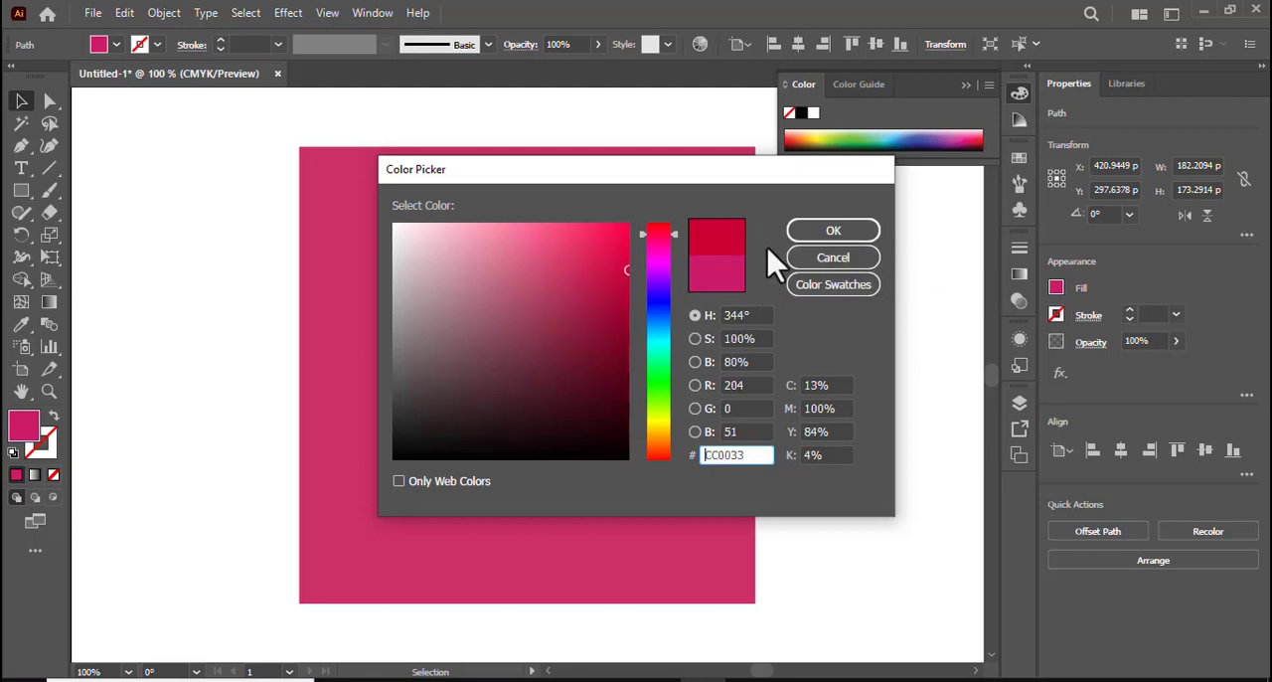
{"action": "left_click", "coordinate": [821, 231]}
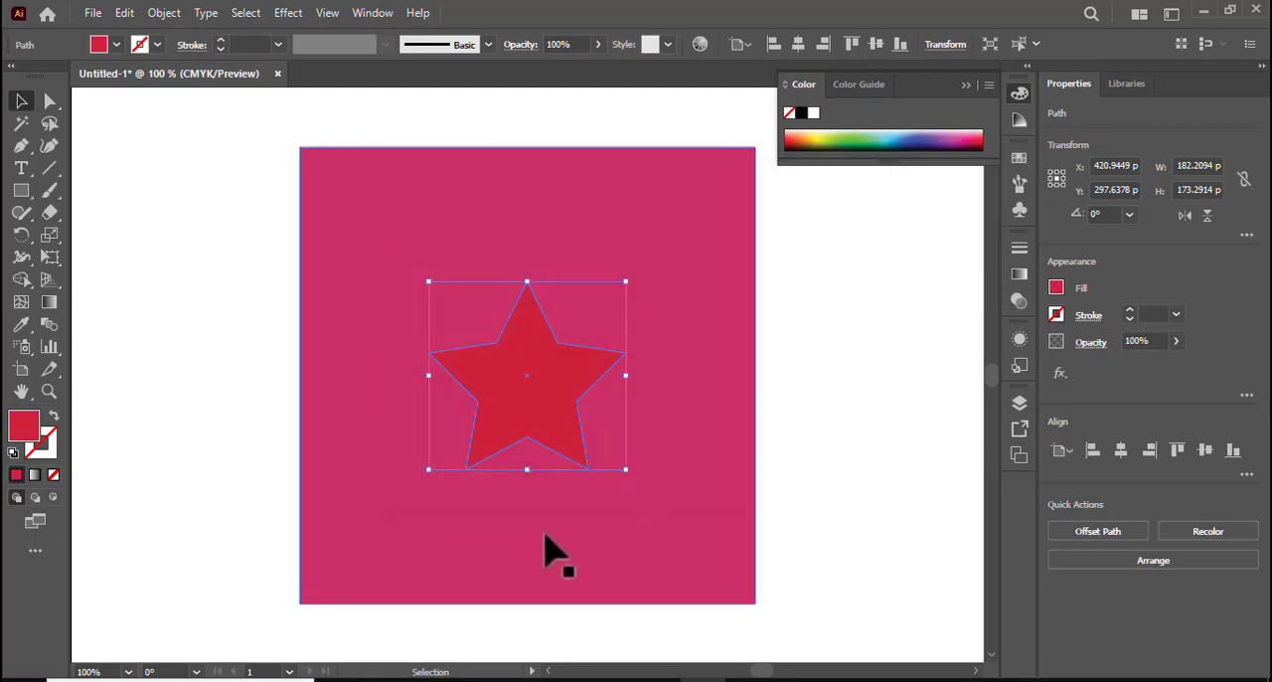
Group the star and the background square into one object and collapse the colour settings
{"action": "left_click_drag", "start_coordinate": [179, 164], "coordinate": [872, 613]}
{"action": "right_click", "coordinate": [662, 442]}
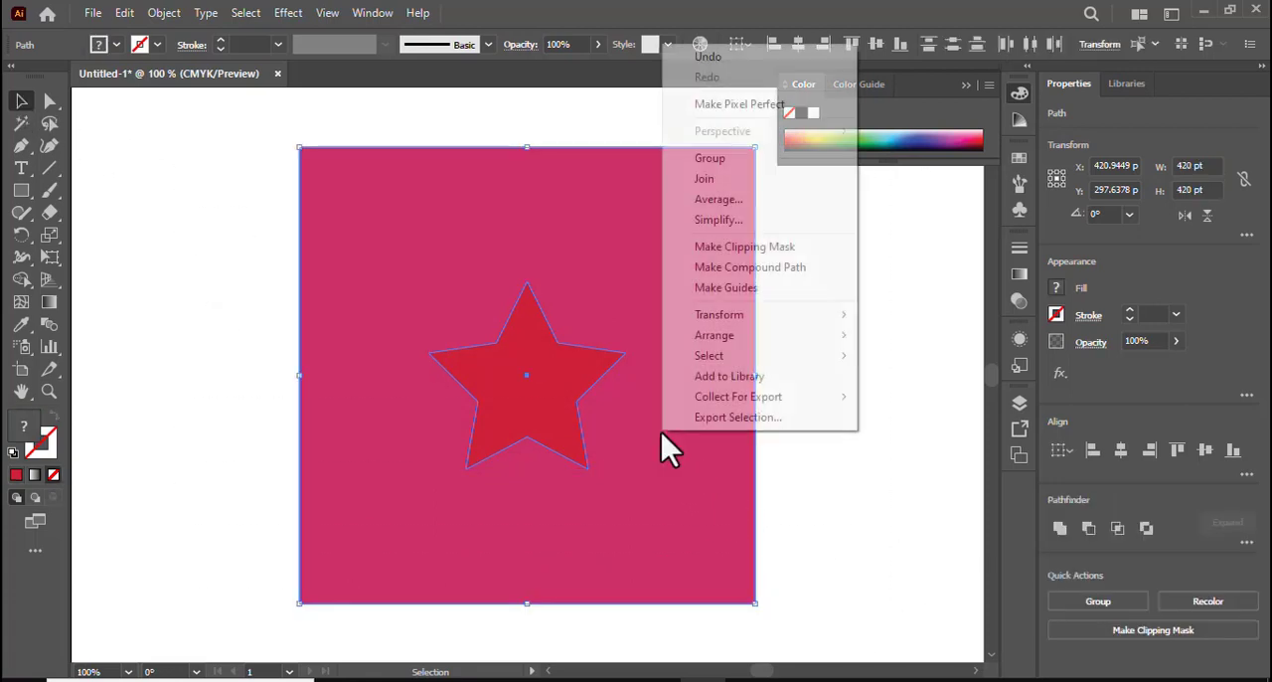
{"action": "left_click", "coordinate": [712, 159]}
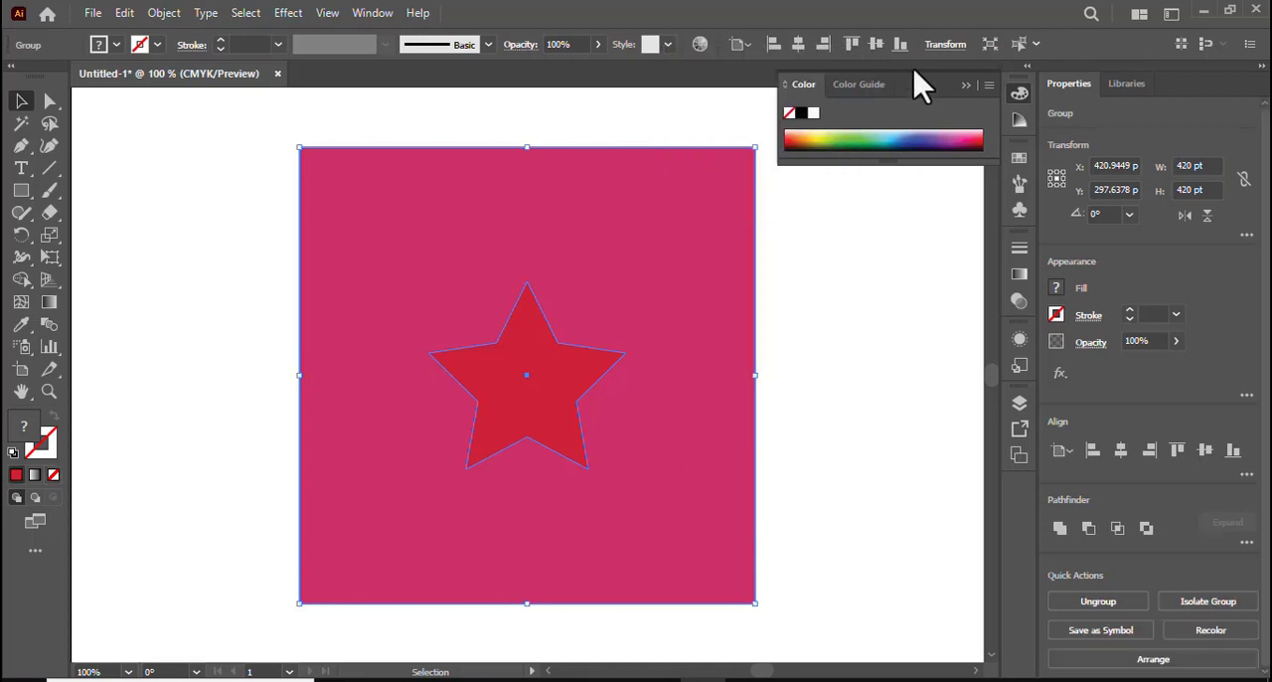
{"action": "left_click", "coordinate": [964, 86]}
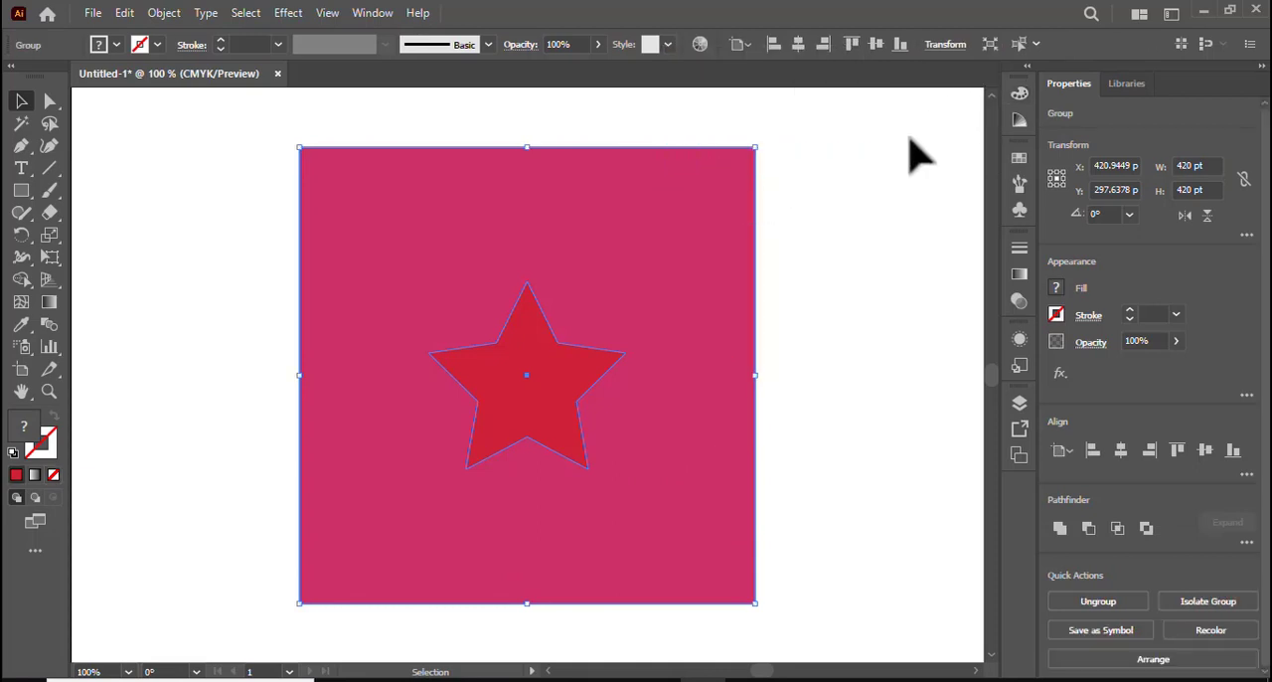
Apply the 3D Inflate effect to the grouped star and square with a depth of 1425 pt
{"action": "left_click", "coordinate": [287, 14]}
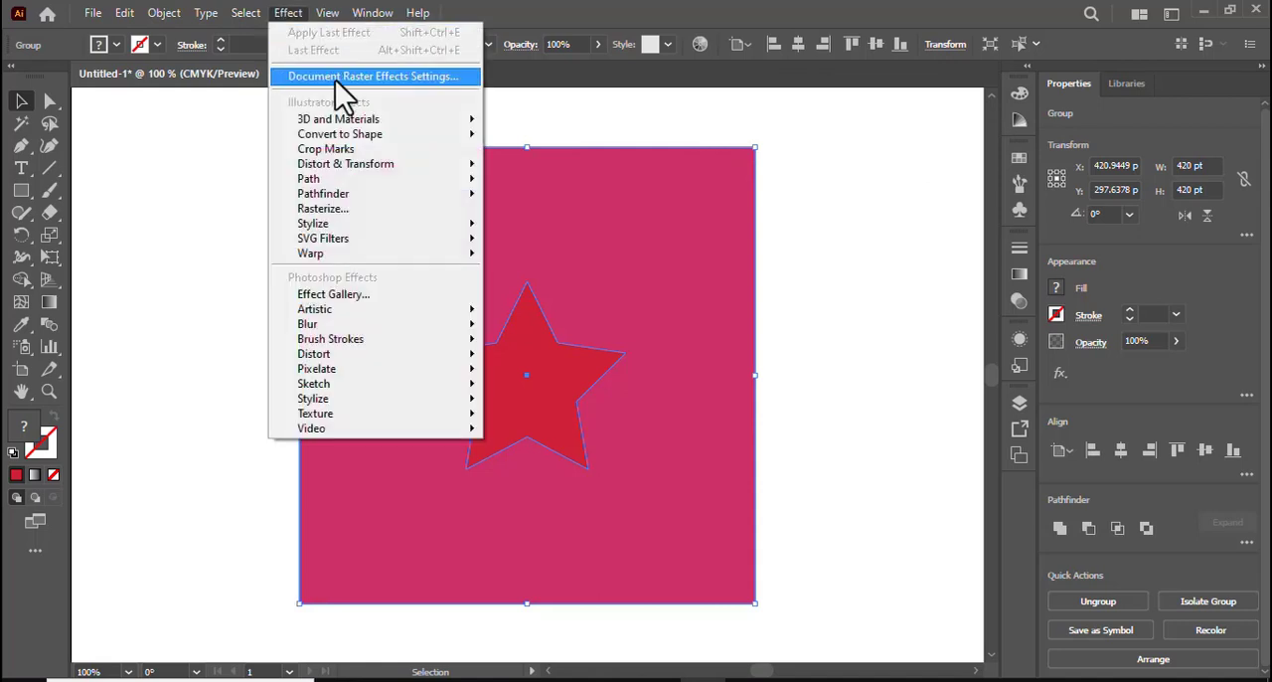
{"action": "mouse_move", "coordinate": [386, 120]}
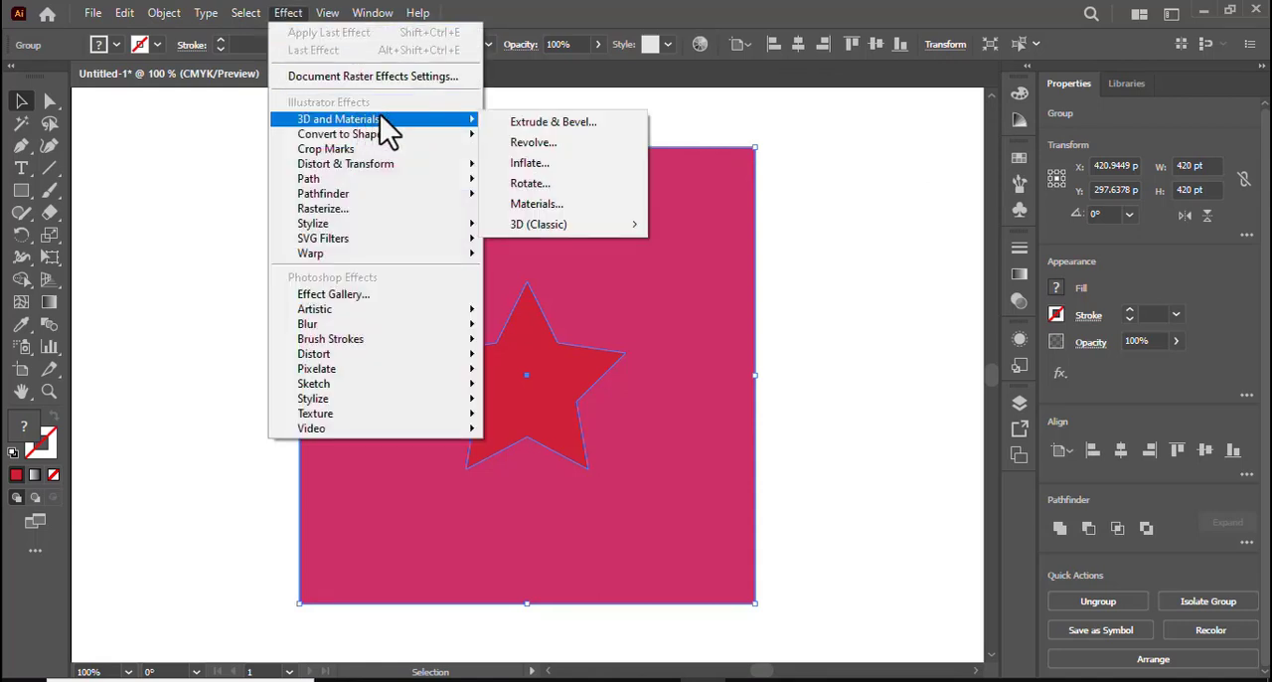
{"action": "left_click", "coordinate": [561, 164]}
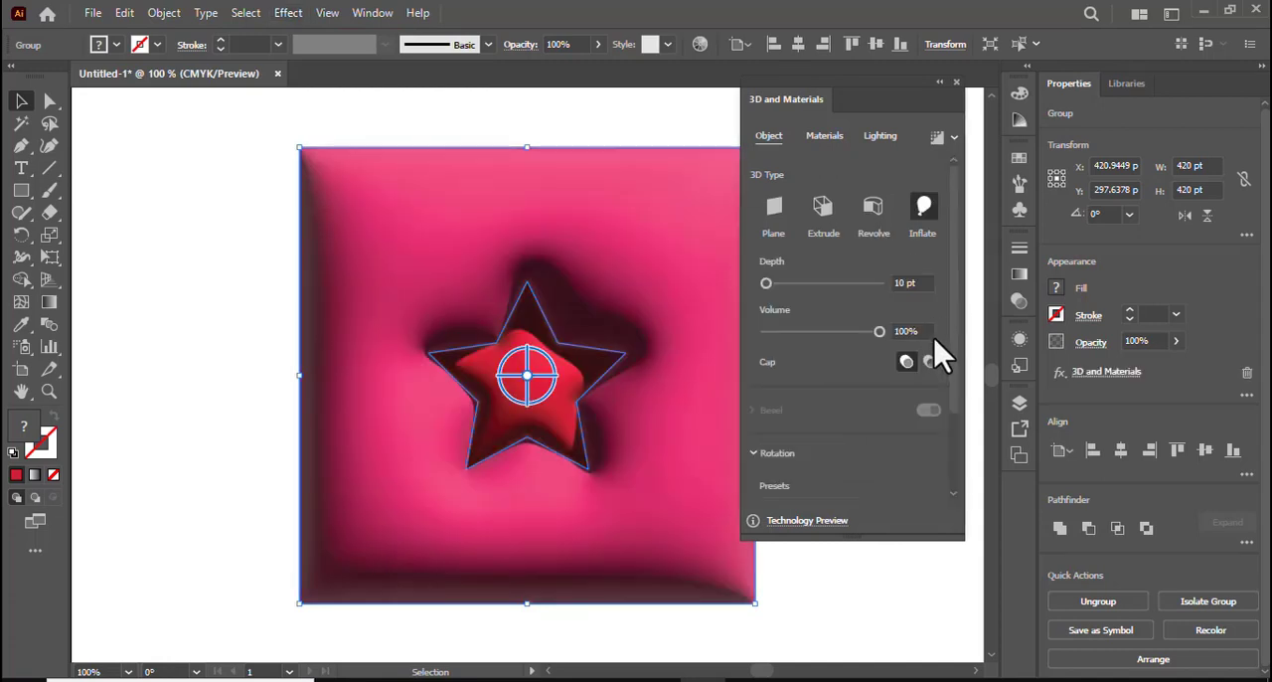
{"action": "left_click", "coordinate": [922, 282]}
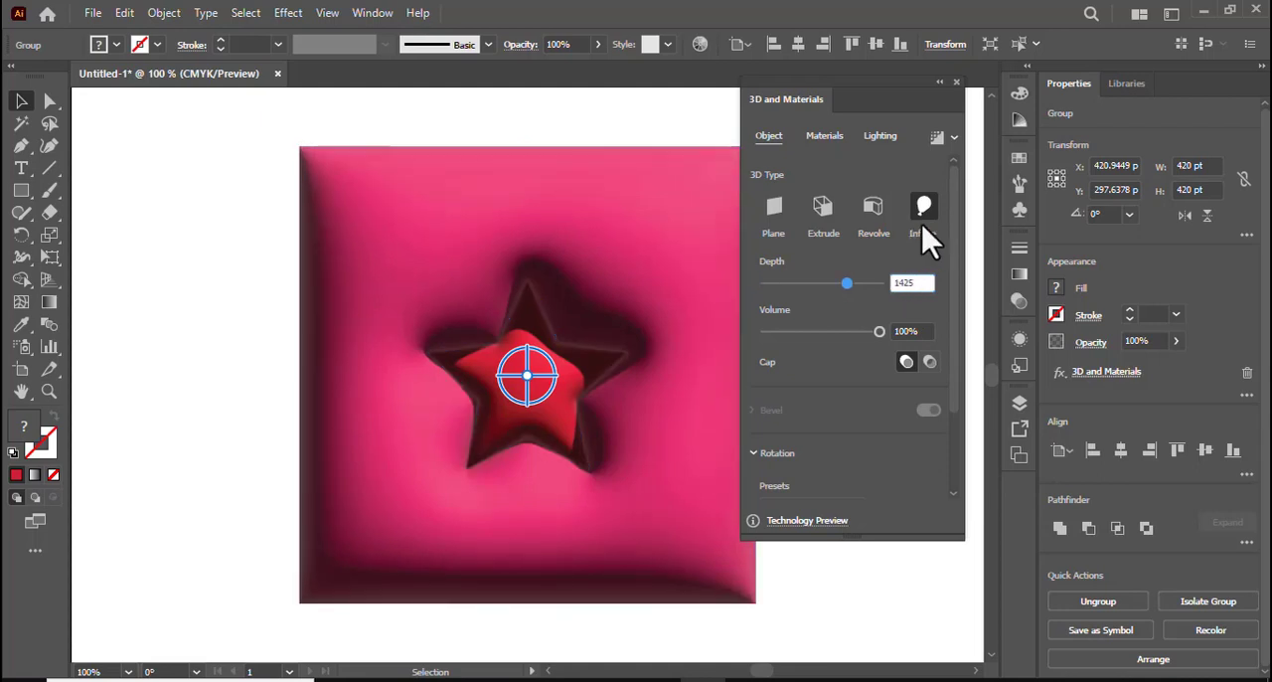
Set the default material's roughness to 0.2 and metallic to 0.4 for the inflated group
{"action": "left_click", "coordinate": [824, 136]}
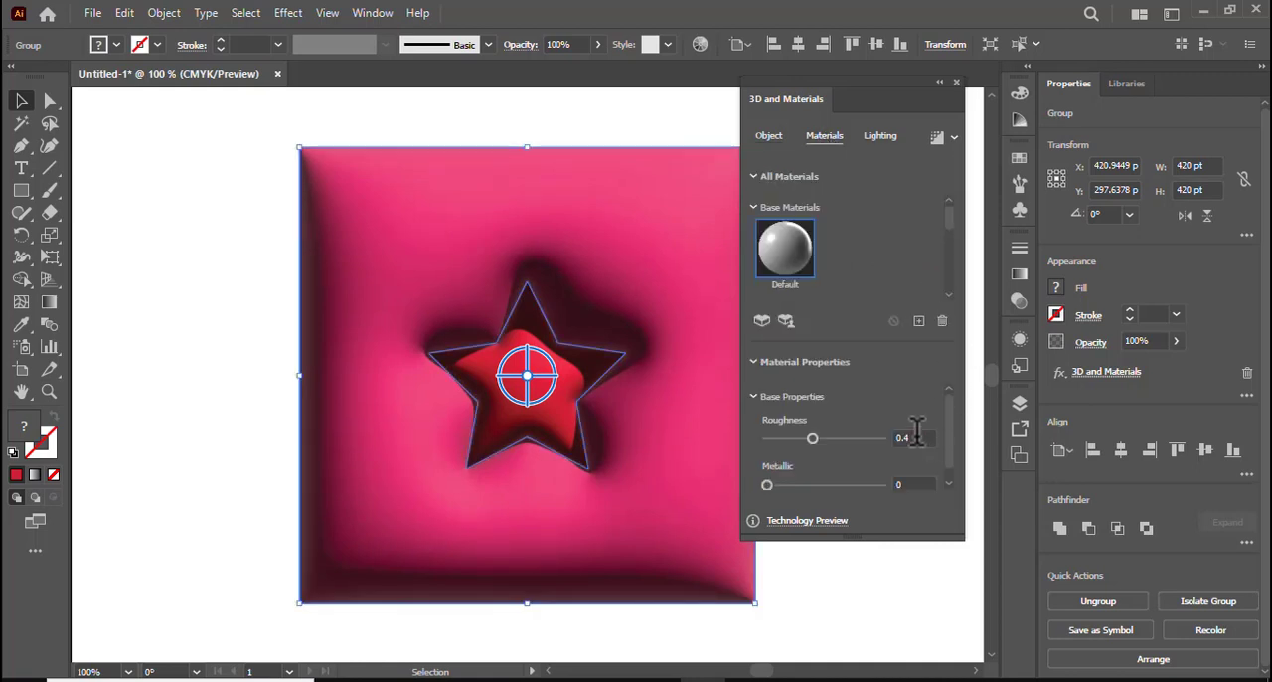
{"action": "left_click", "coordinate": [918, 439]}
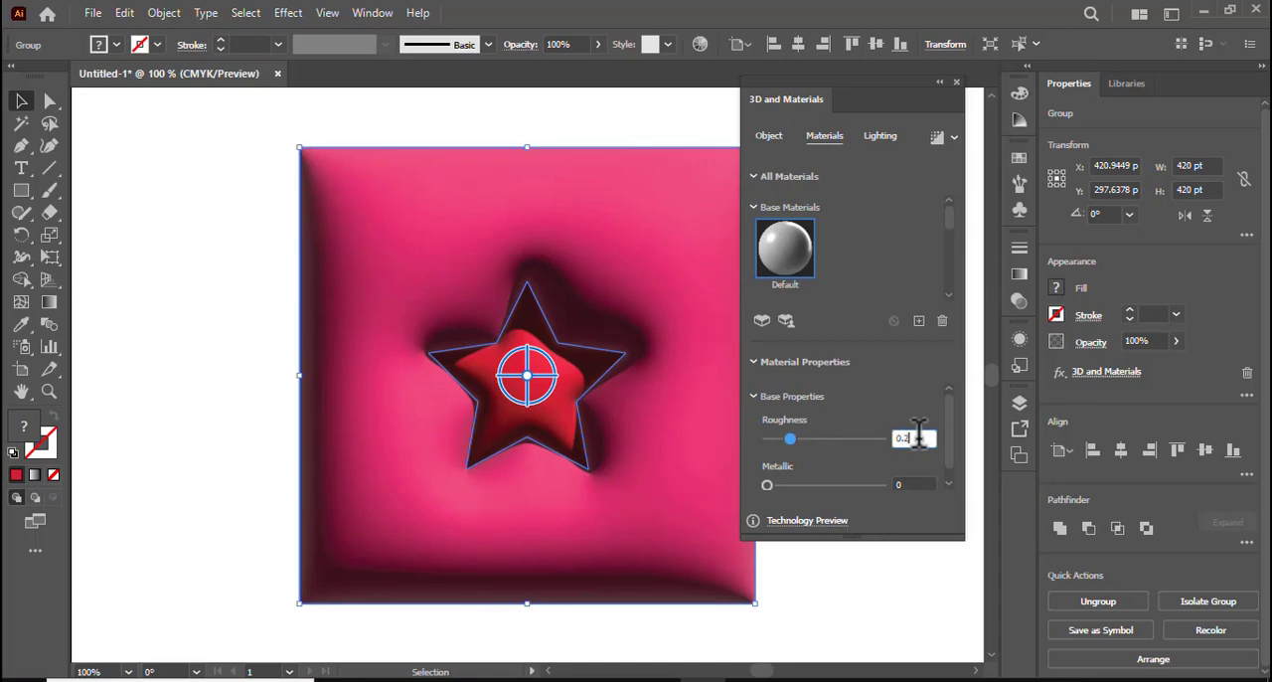
{"action": "left_click", "coordinate": [911, 484]}
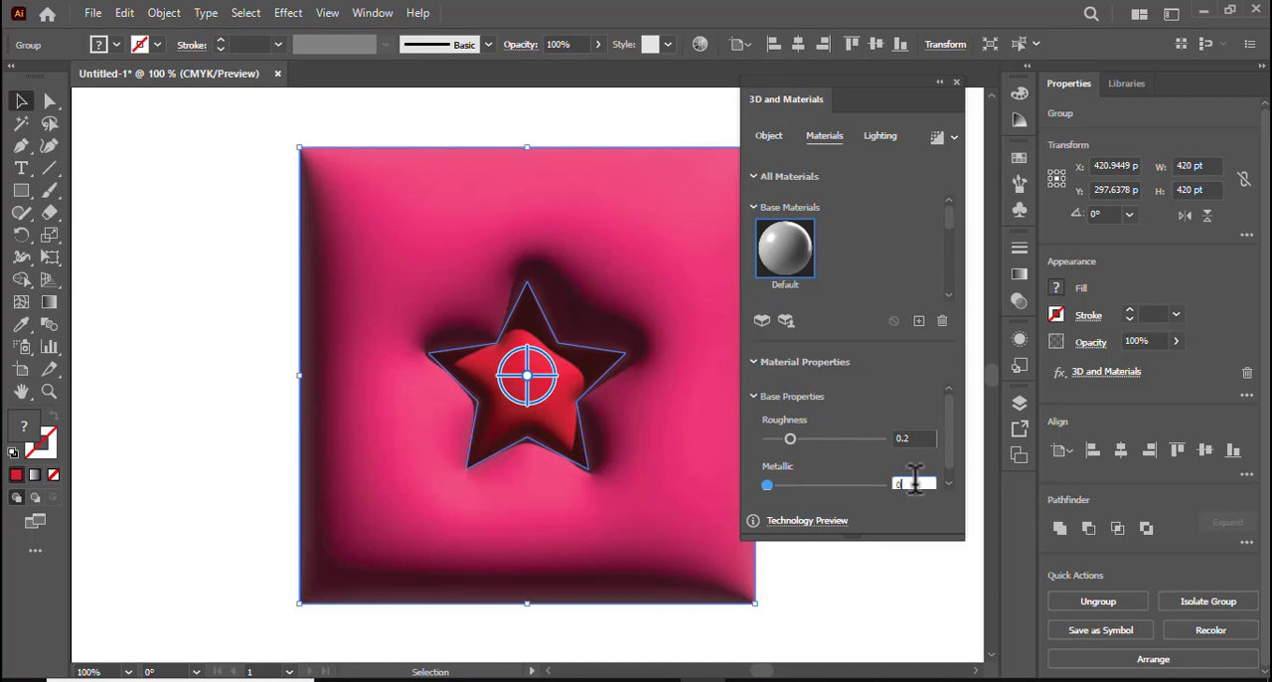
{"action": "double_click", "coordinate": [914, 483]}
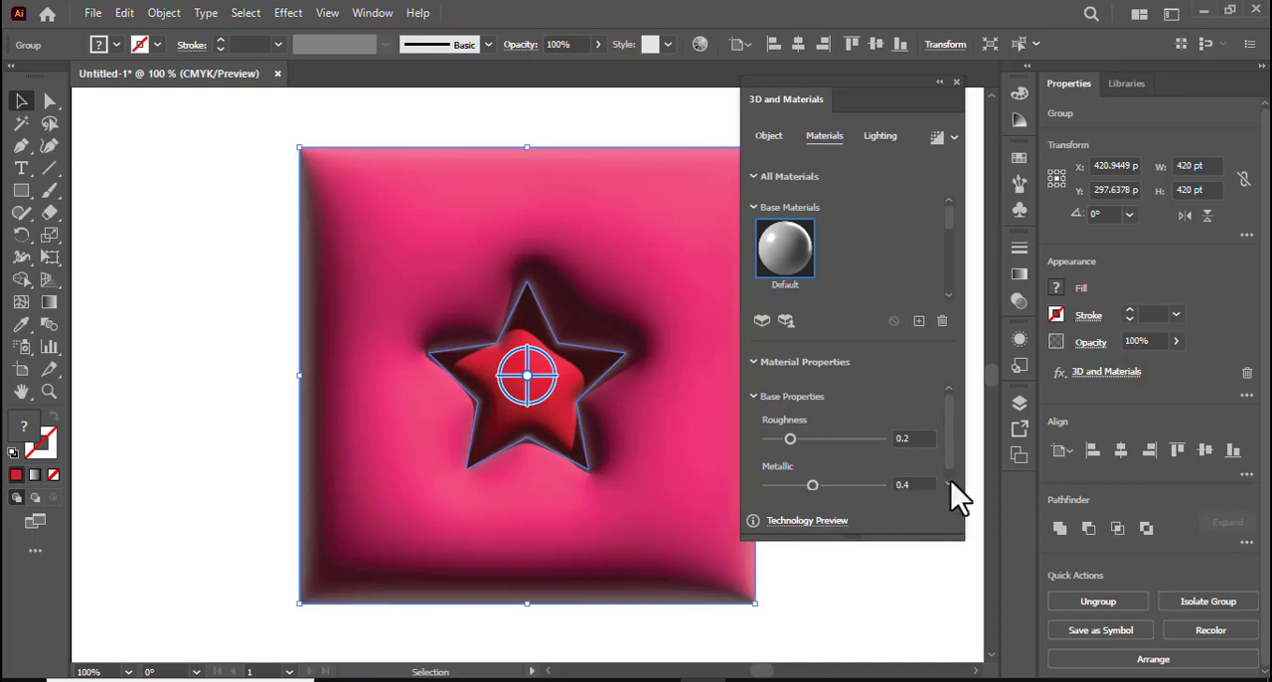
{"action": "scroll", "coordinate": [949, 487], "scroll_direction": "down", "scroll_amount": 1}
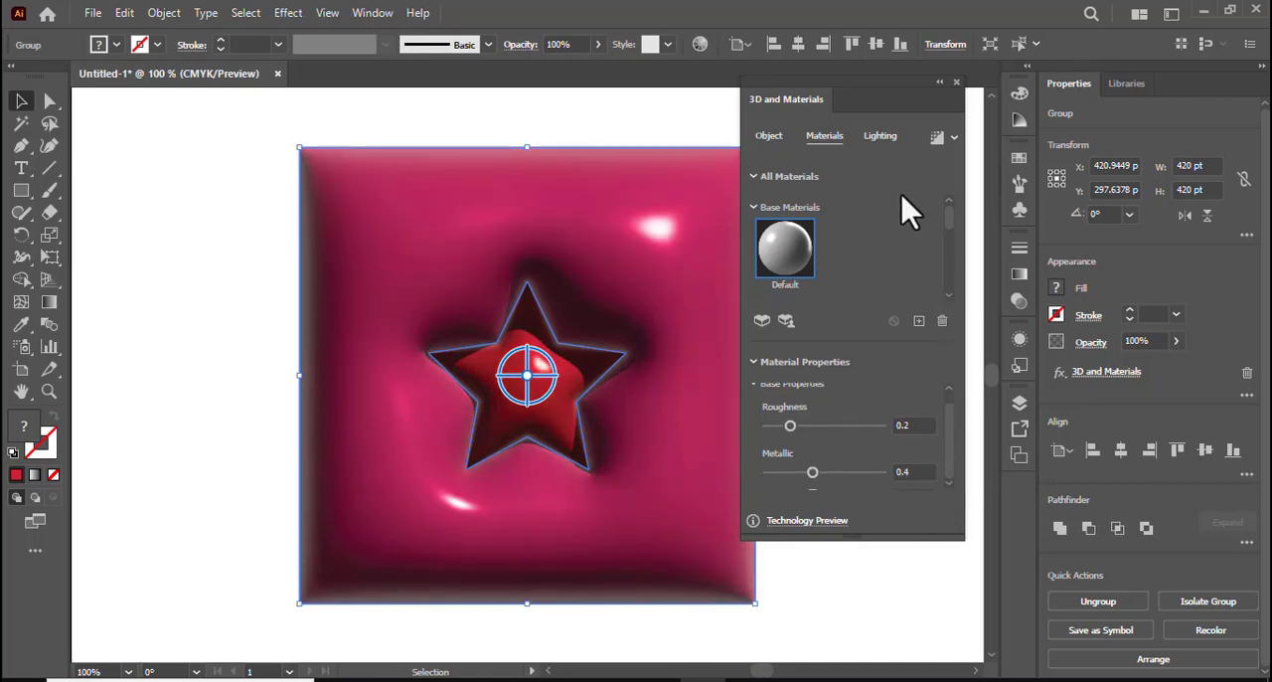
Set the 3D light's intensity to 90% and its height to 65°
{"action": "left_click", "coordinate": [879, 136]}
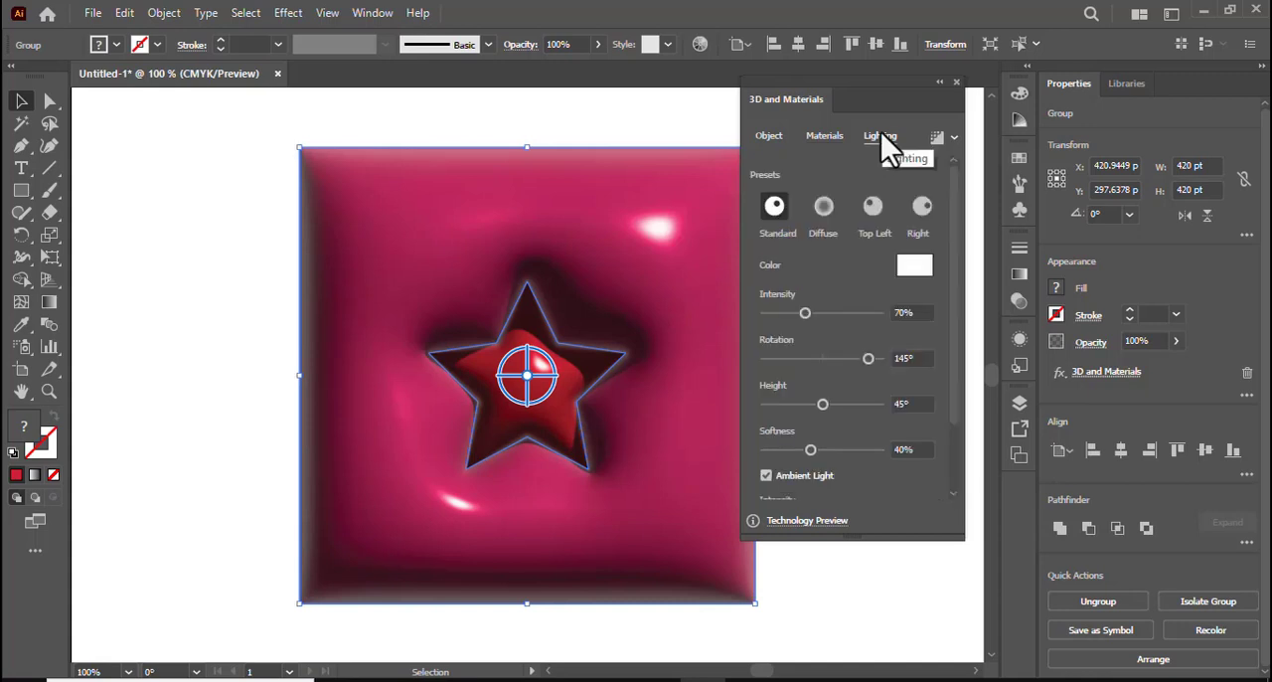
{"action": "left_click", "coordinate": [910, 312]}
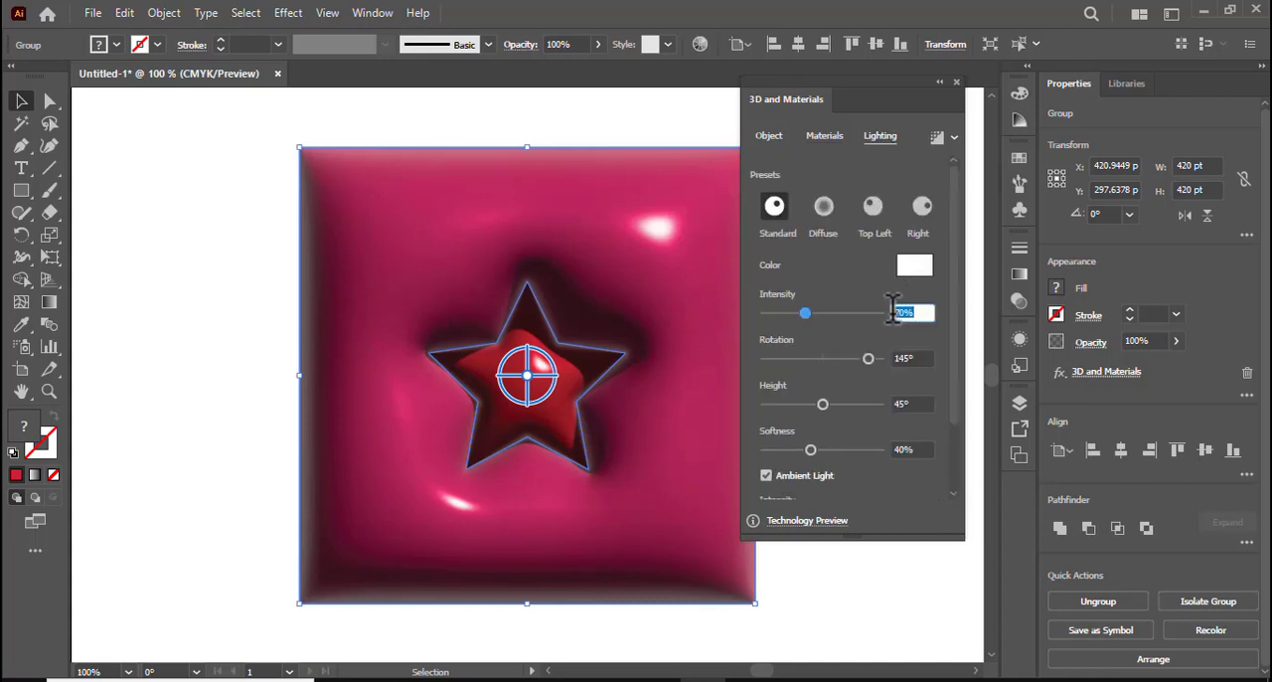
{"action": "type", "text": "5"}
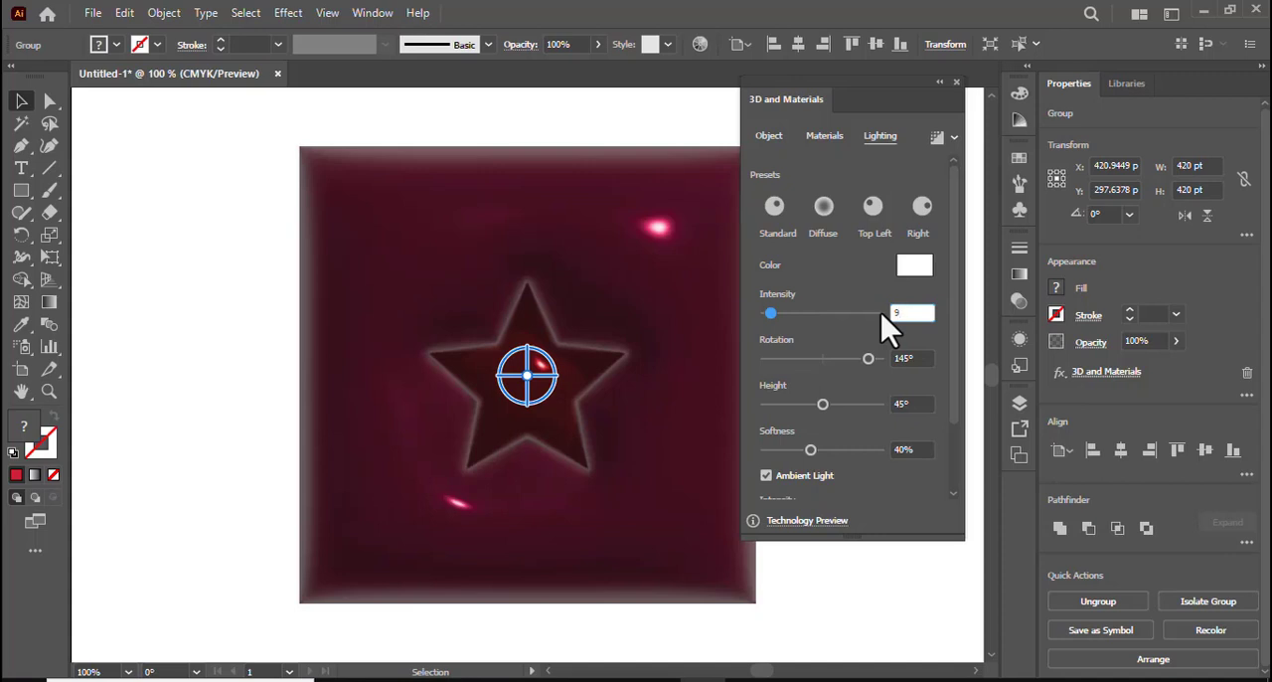
{"action": "type", "text": "0"}
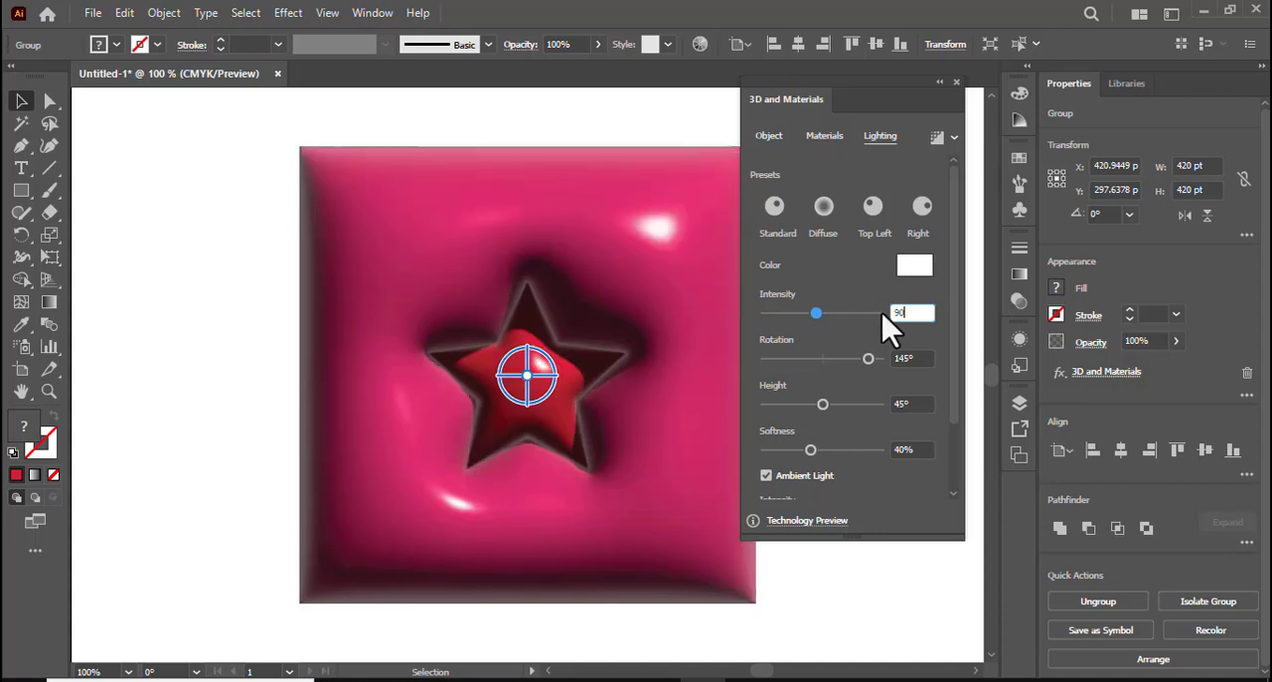
{"action": "left_click", "coordinate": [917, 402]}
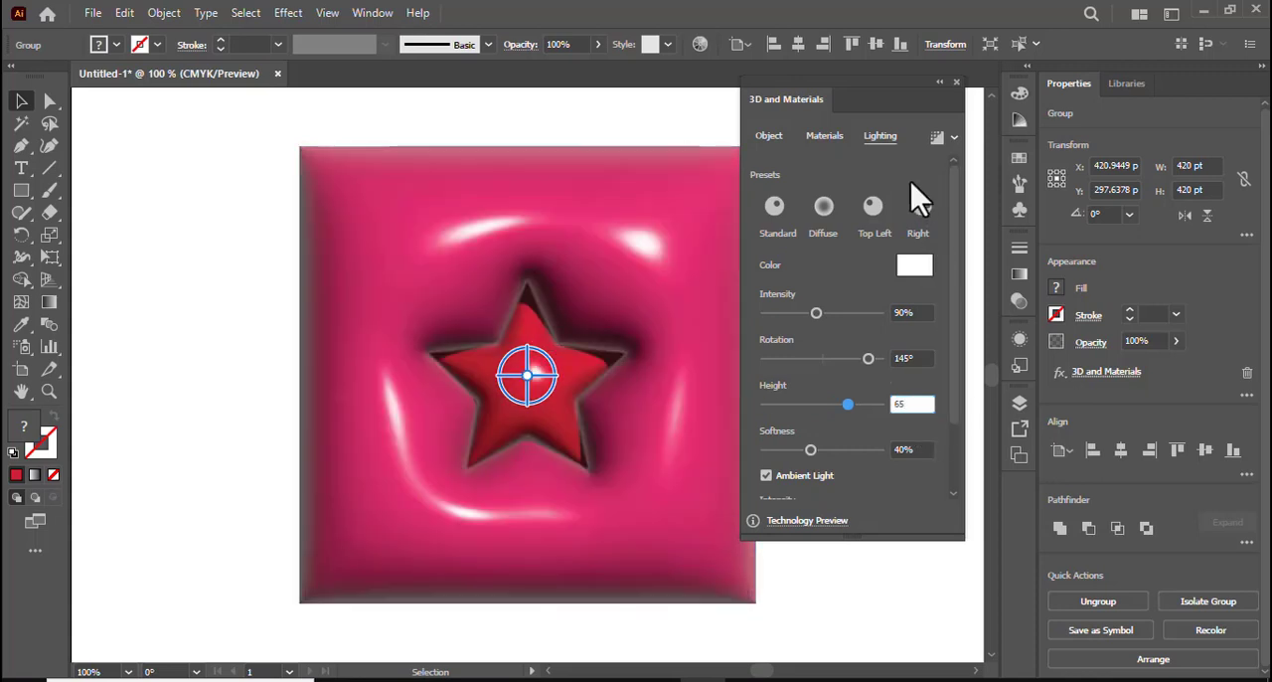
{"action": "scroll", "coordinate": [911, 437], "scroll_direction": "down", "scroll_amount": 2}
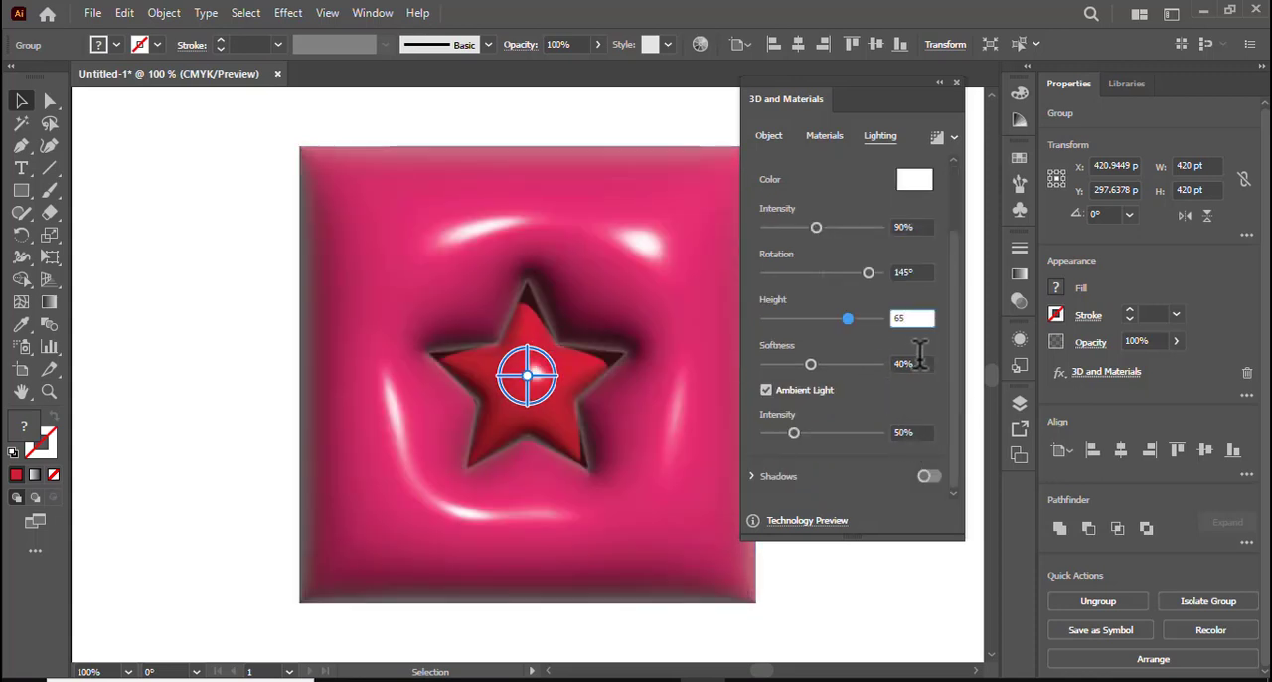
Render the inflated group with ray tracing at High quality, then close the 3D settings and deselect the artwork
{"action": "left_click", "coordinate": [956, 138]}
{"action": "left_click", "coordinate": [928, 173]}
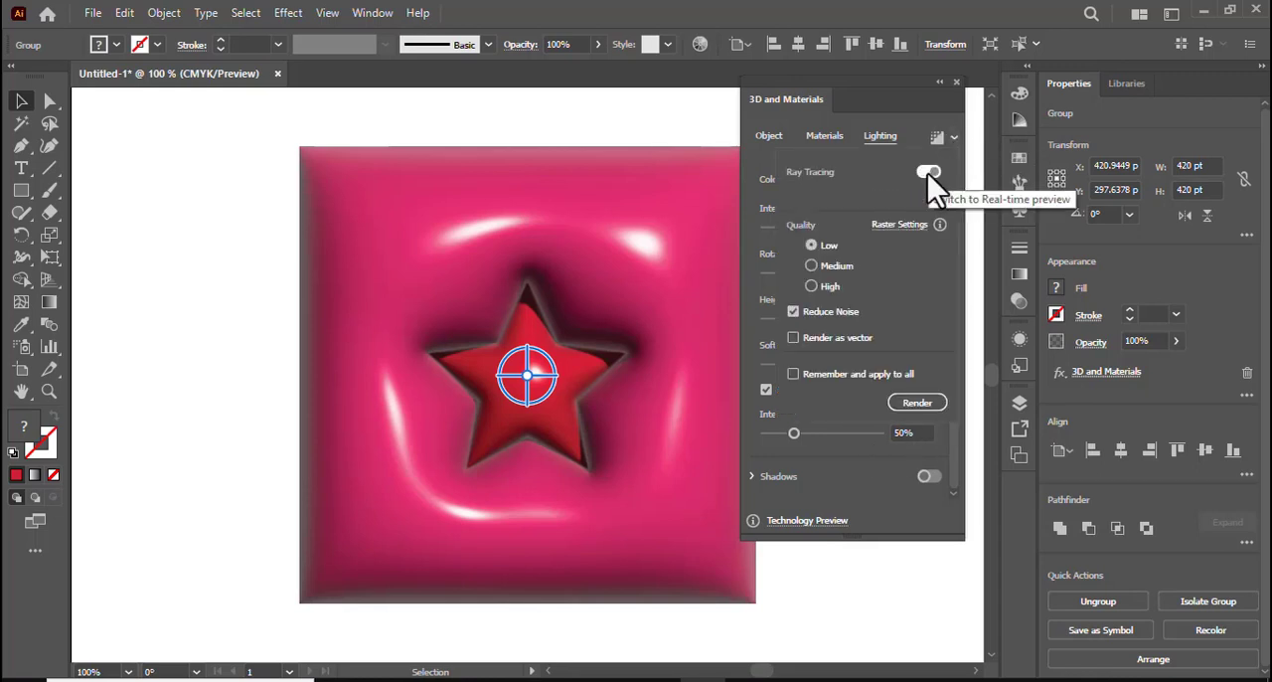
{"action": "left_click", "coordinate": [812, 287]}
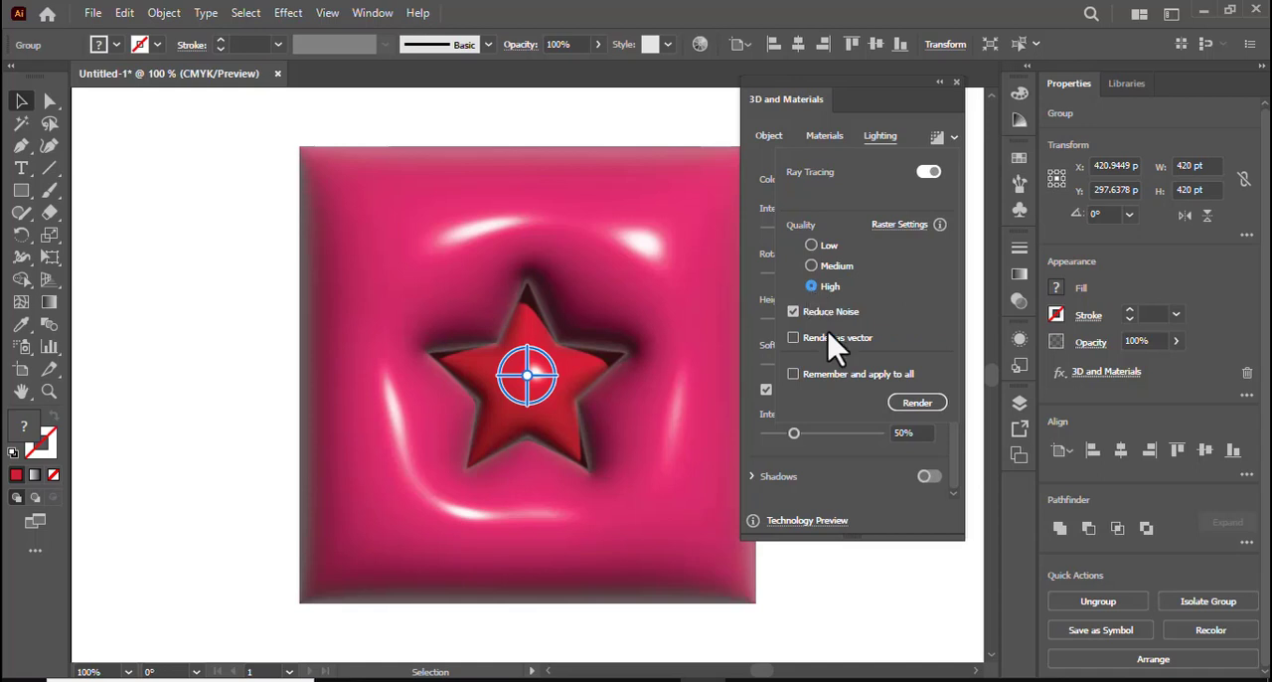
{"action": "left_click", "coordinate": [914, 405]}
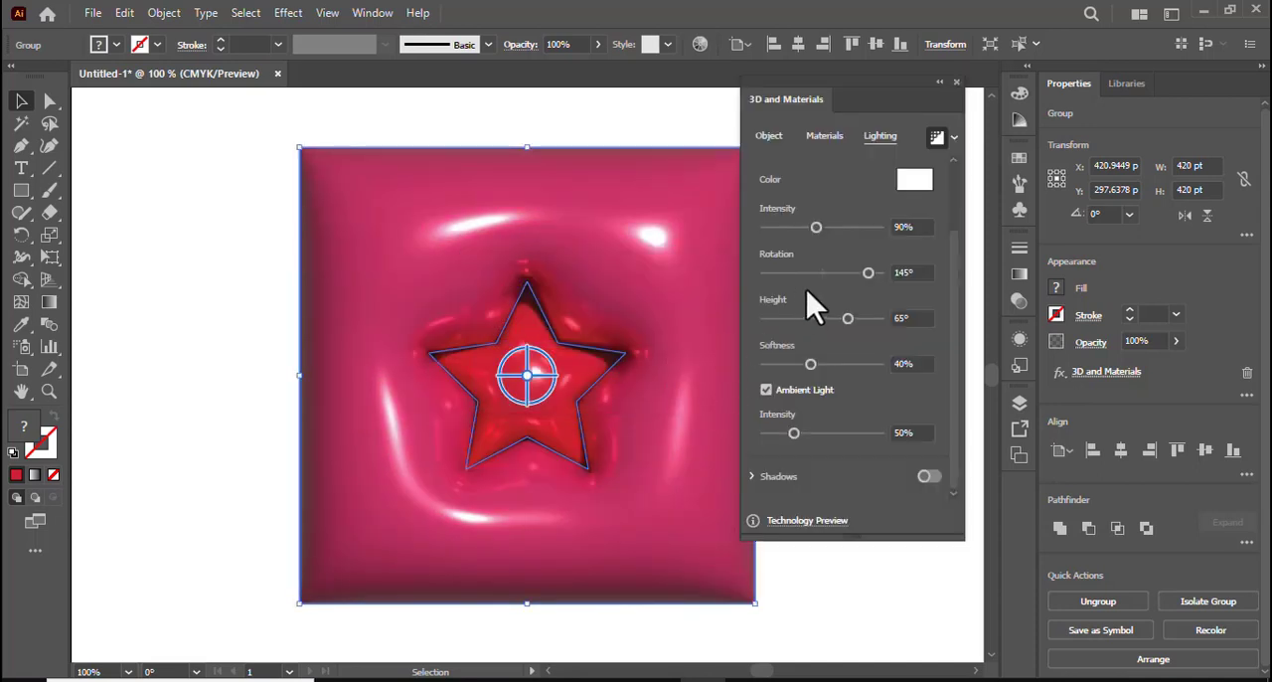
{"action": "left_click", "coordinate": [955, 82]}
{"action": "left_click", "coordinate": [866, 250]}
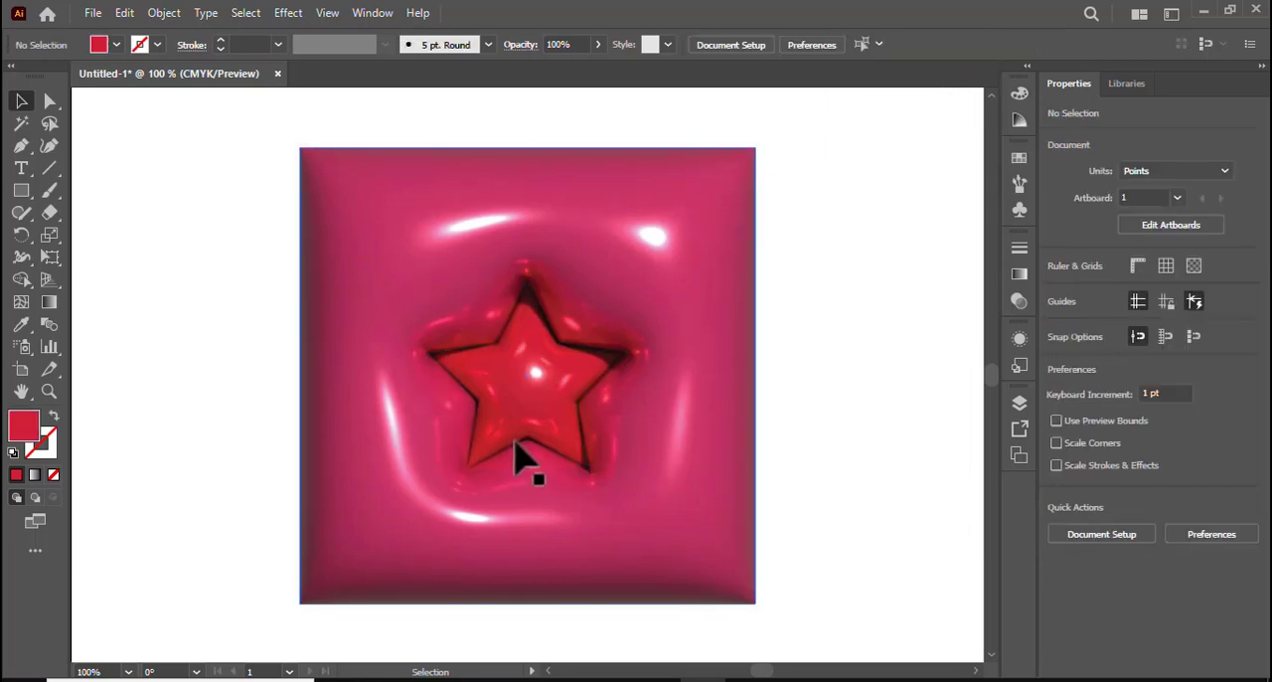